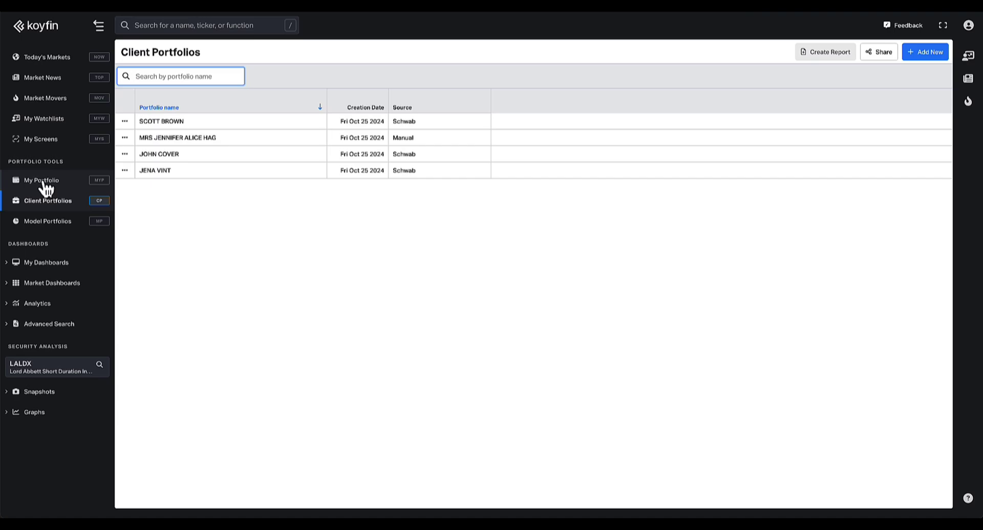
Open the Model Portfolios list of thirteen models with their total return and CAGR
left_click(48, 204)
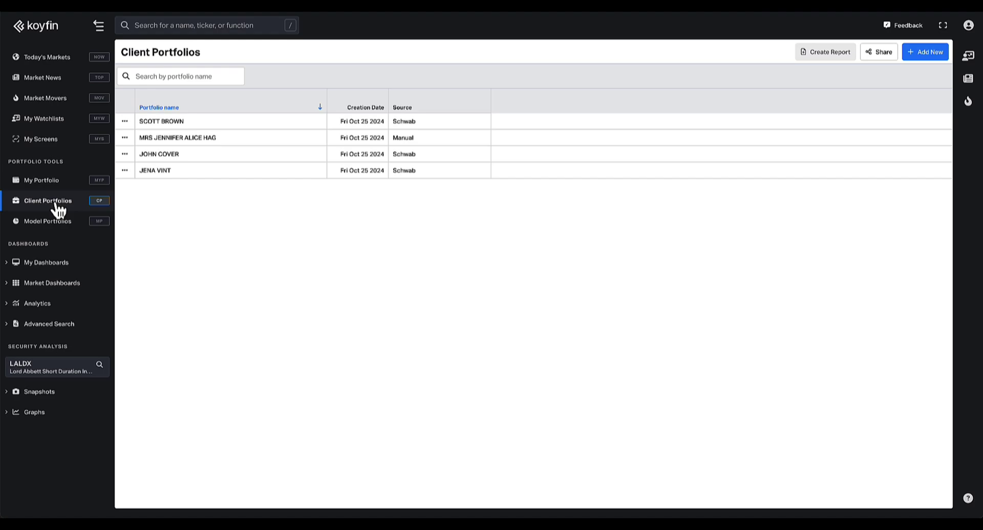
left_click(54, 221)
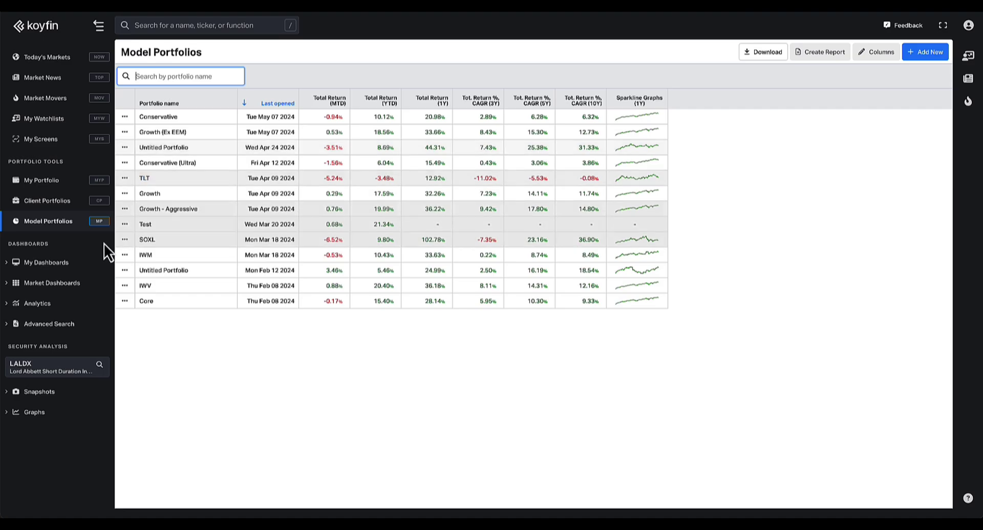
Go back from the model portfolios to the list of four client portfolios
left_click(48, 202)
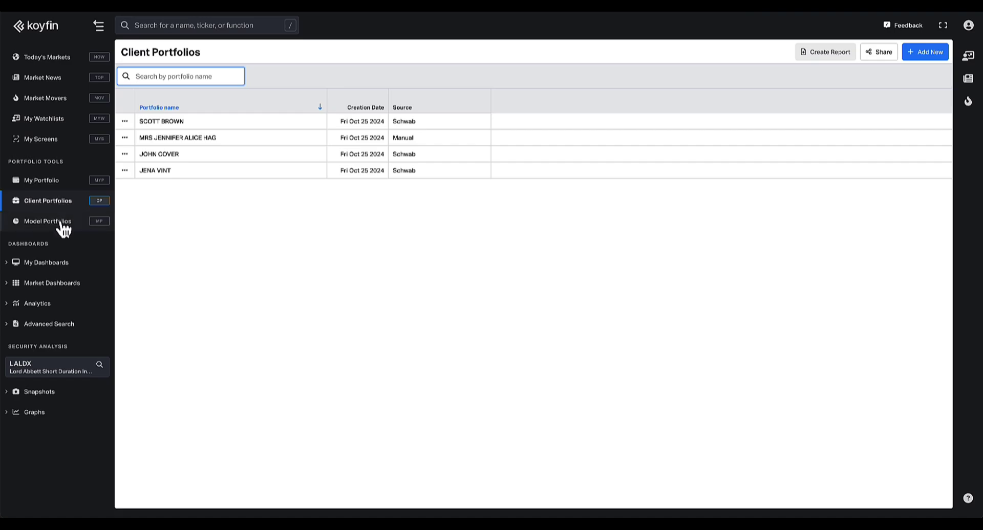
left_click(54, 201)
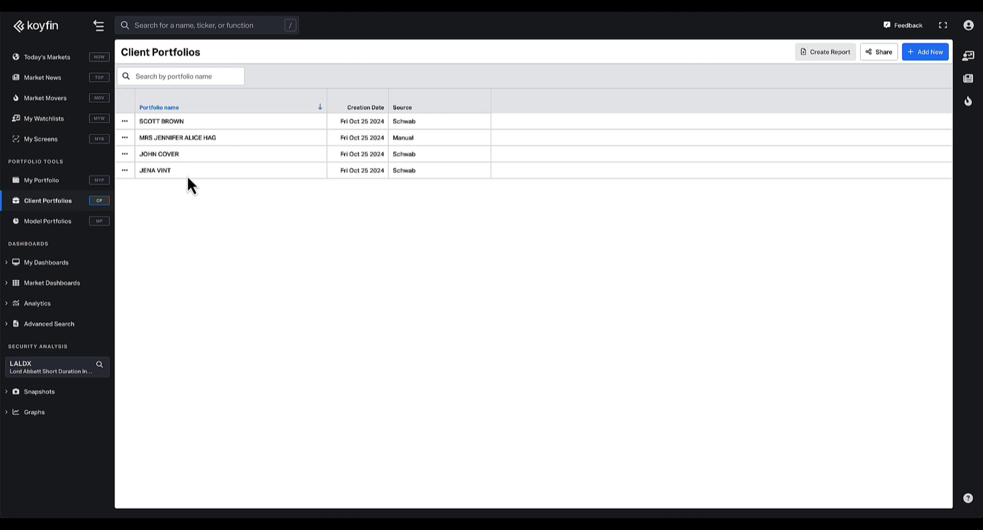
Open the manual client portfolio, inspect the WHOSX and VTSAX lots, then view its Exposure
left_click(165, 138)
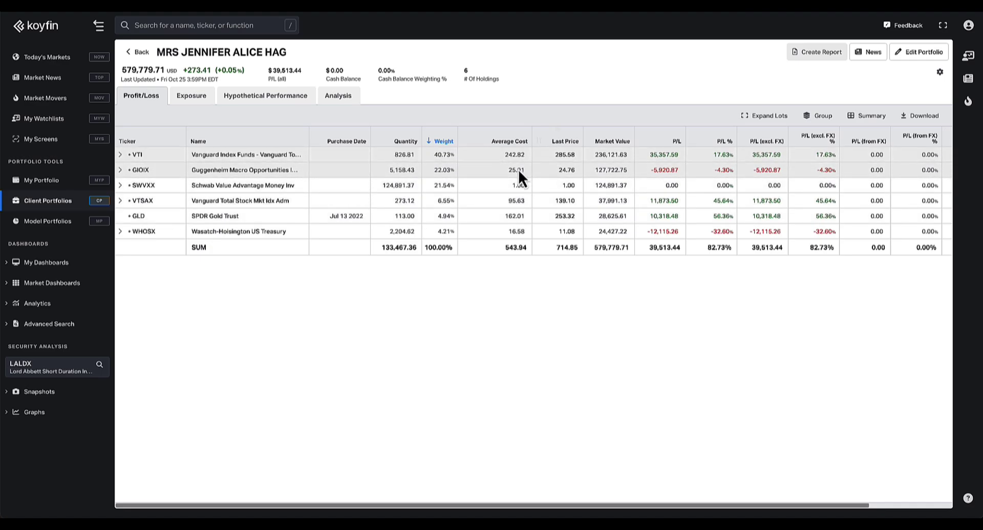
scroll(582, 197, "right", 4)
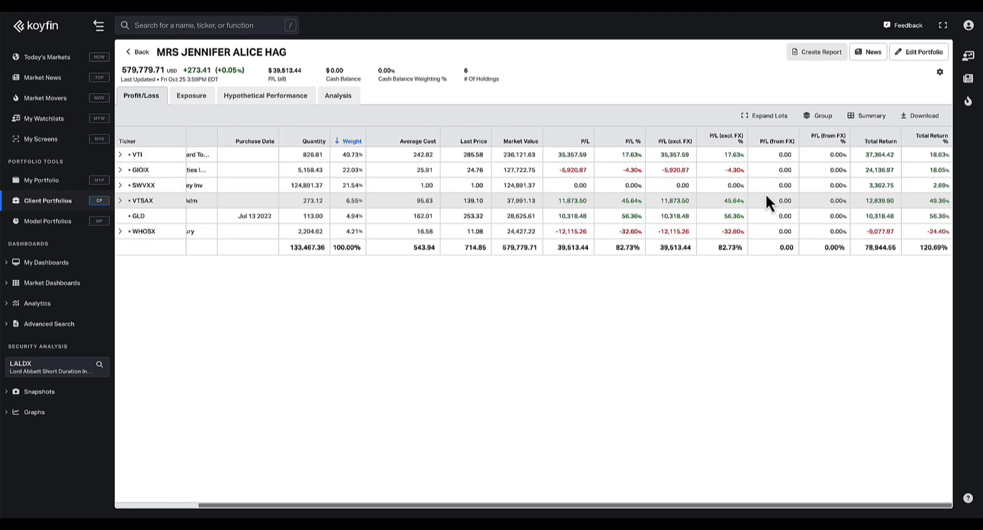
scroll(268, 205, "left", 4)
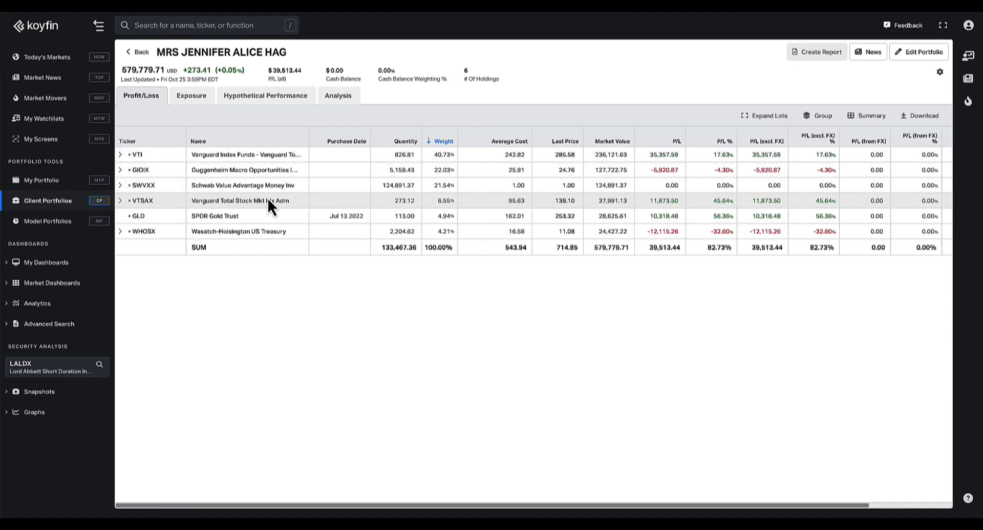
left_click(121, 232)
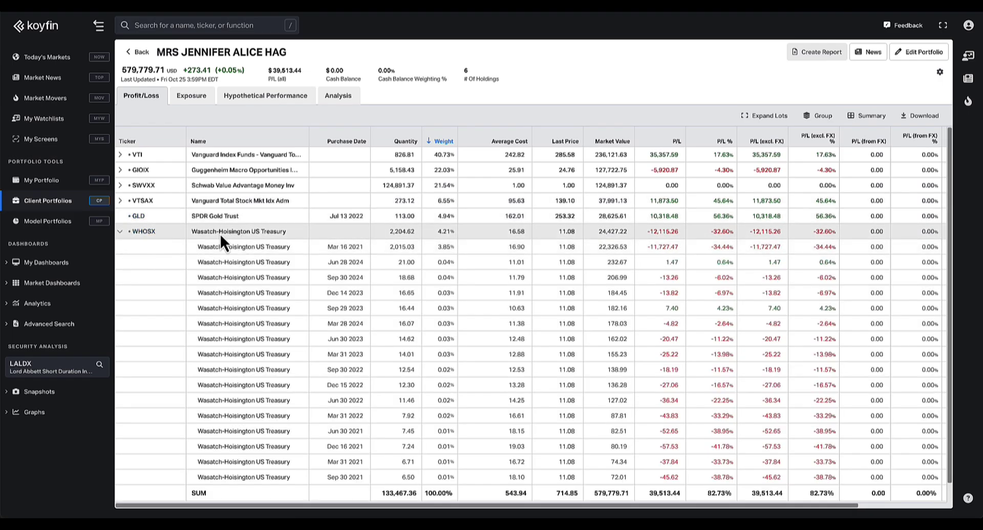
left_click(120, 231)
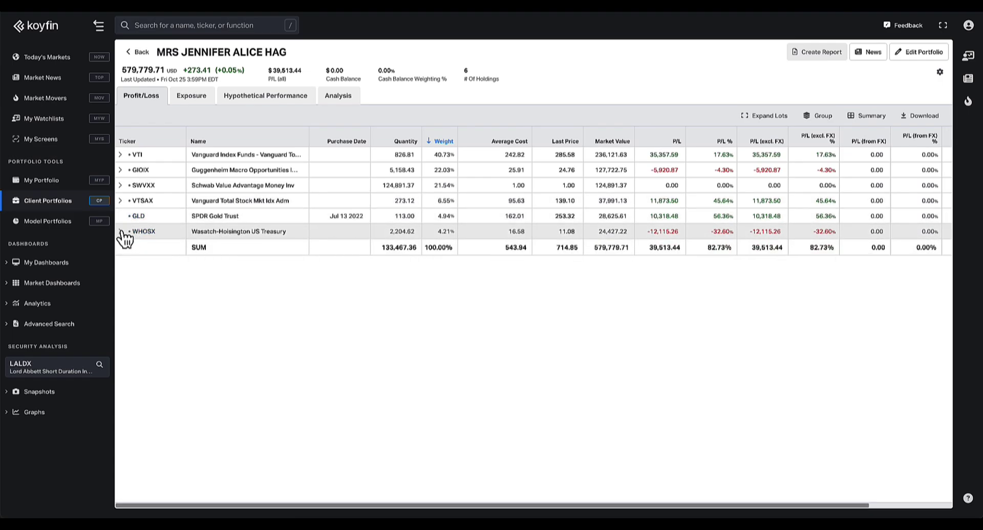
left_click(121, 202)
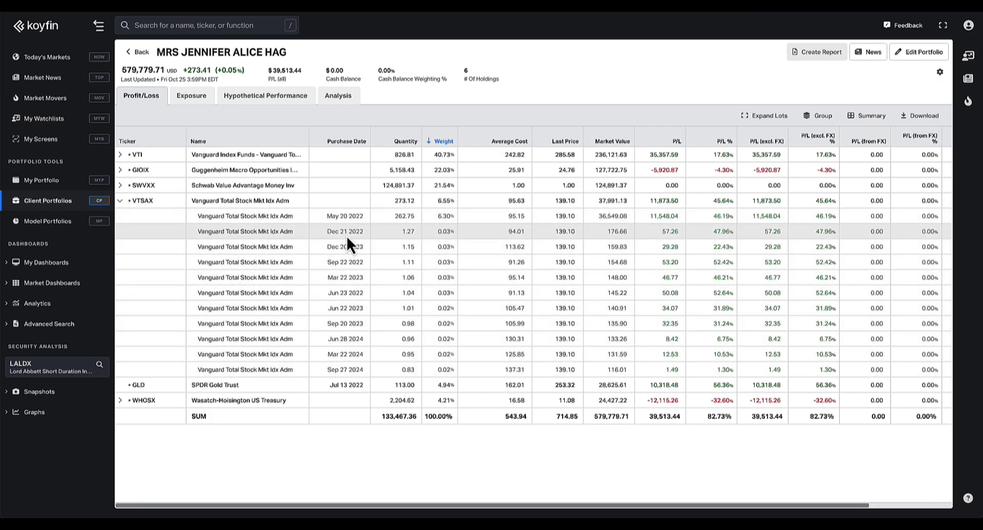
left_click(307, 200)
left_click(189, 97)
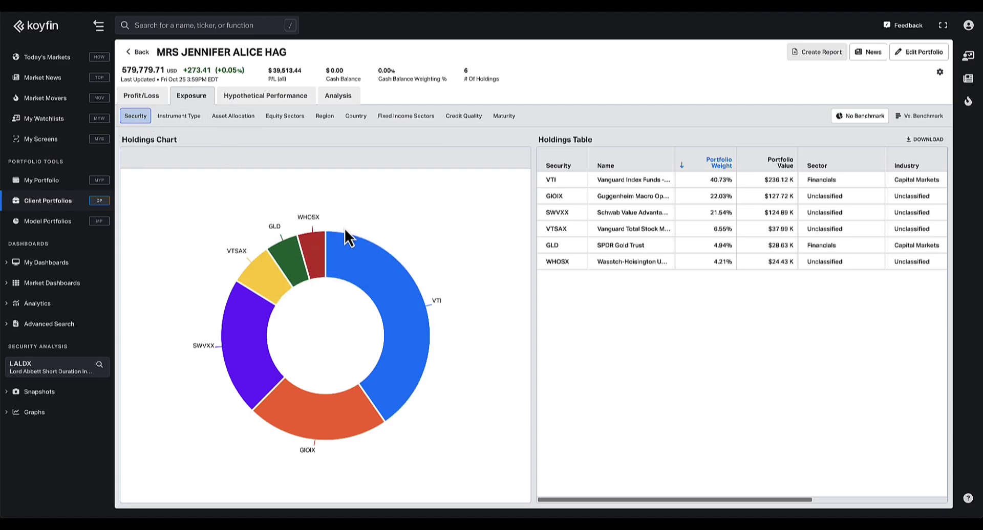
Browse exposure by instrument type, asset allocation, region, country, fixed income sectors, credit quality and maturity
left_click(178, 116)
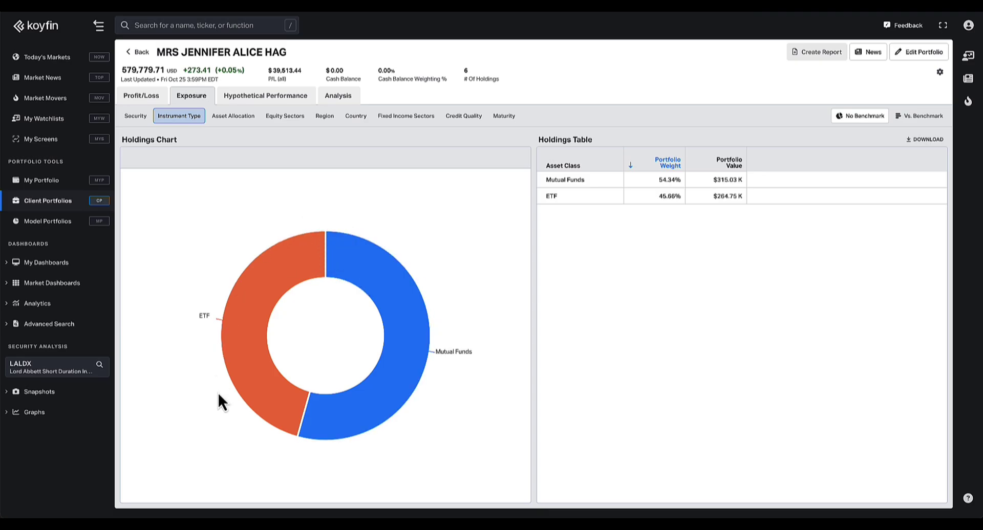
mouse_move(340, 271)
left_click(233, 116)
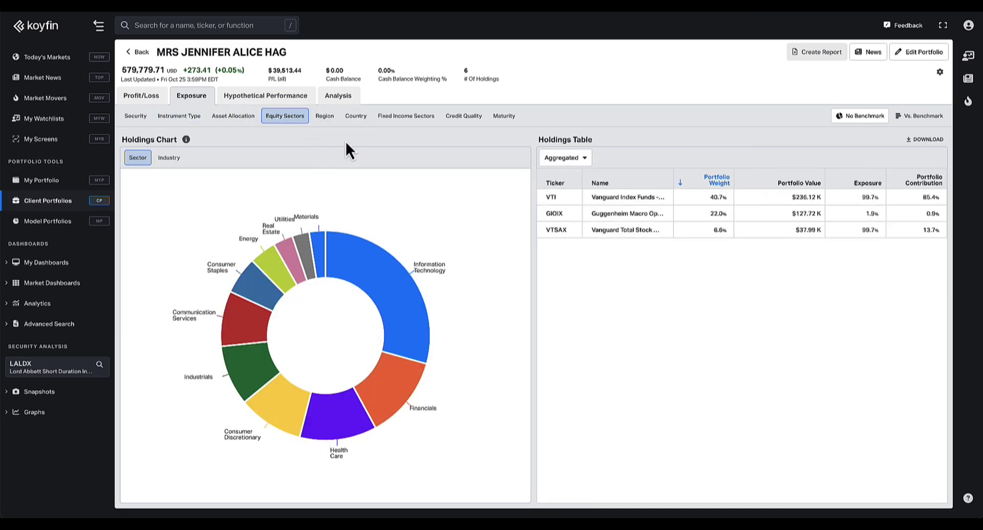
left_click(327, 117)
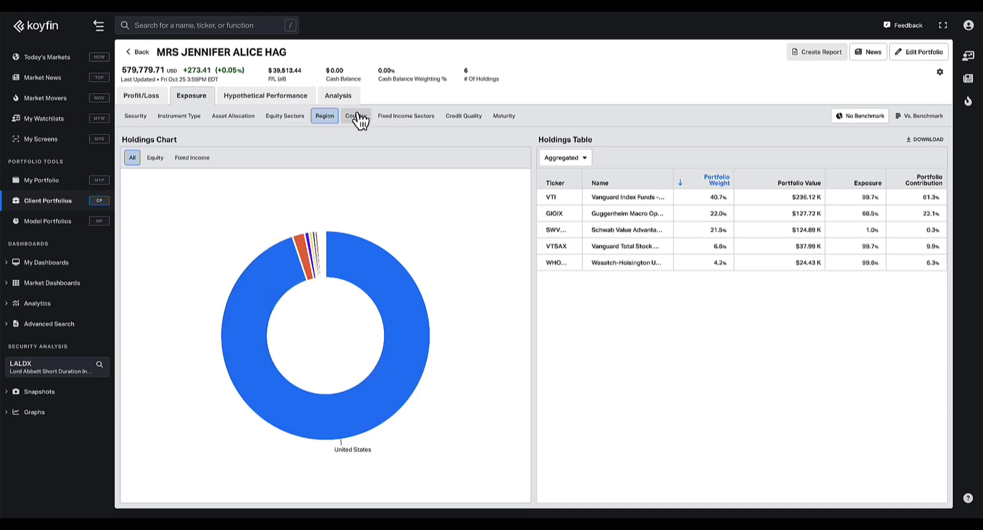
left_click(357, 117)
left_click(405, 118)
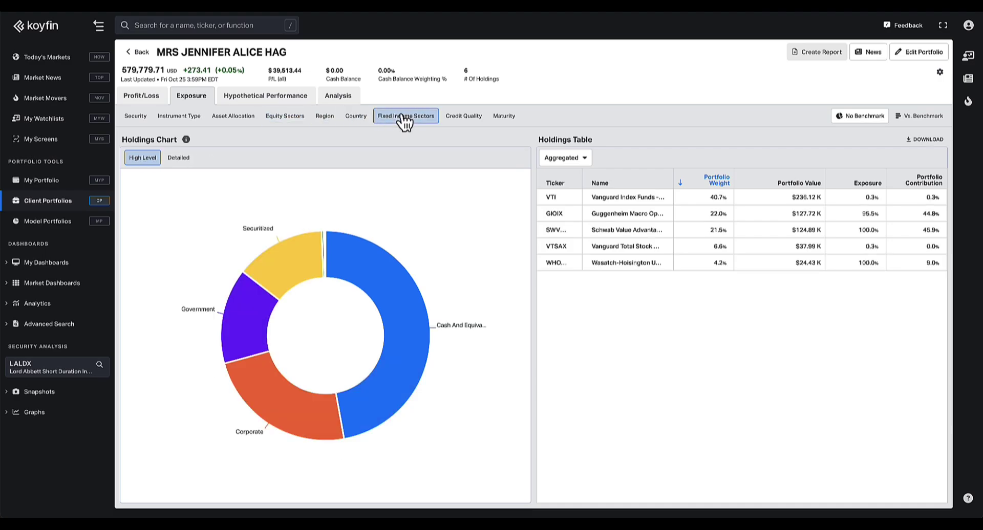
left_click(462, 118)
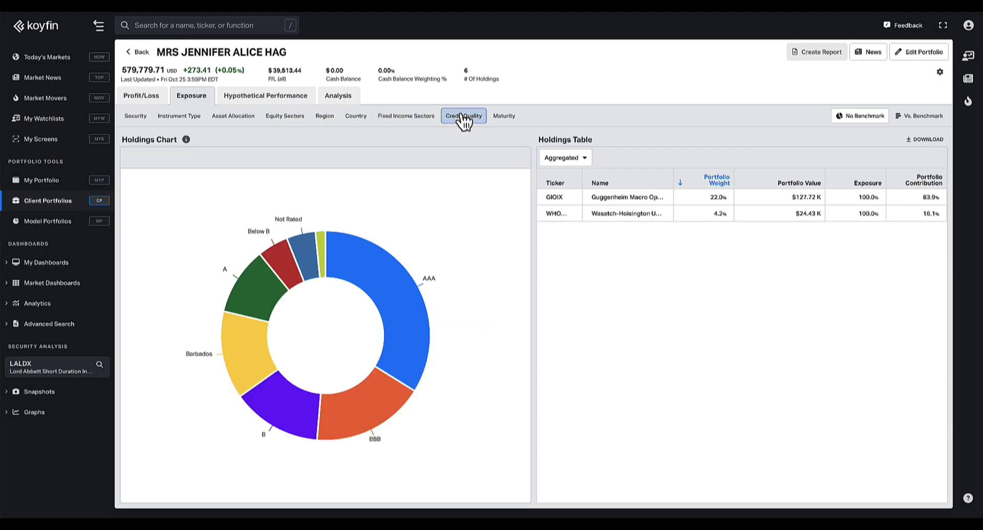
left_click(506, 119)
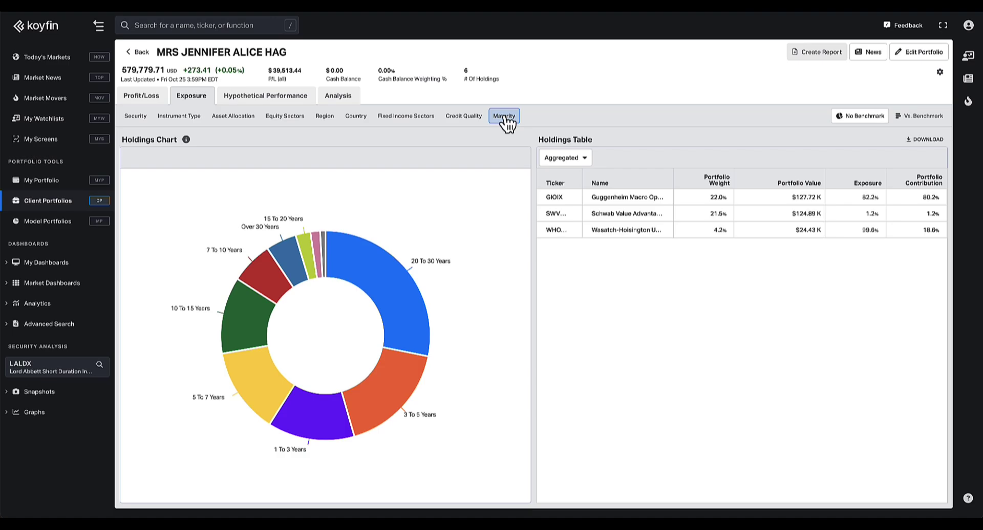
Show equity sector exposure as bars compared against a benchmark
left_click(225, 120)
left_click(289, 117)
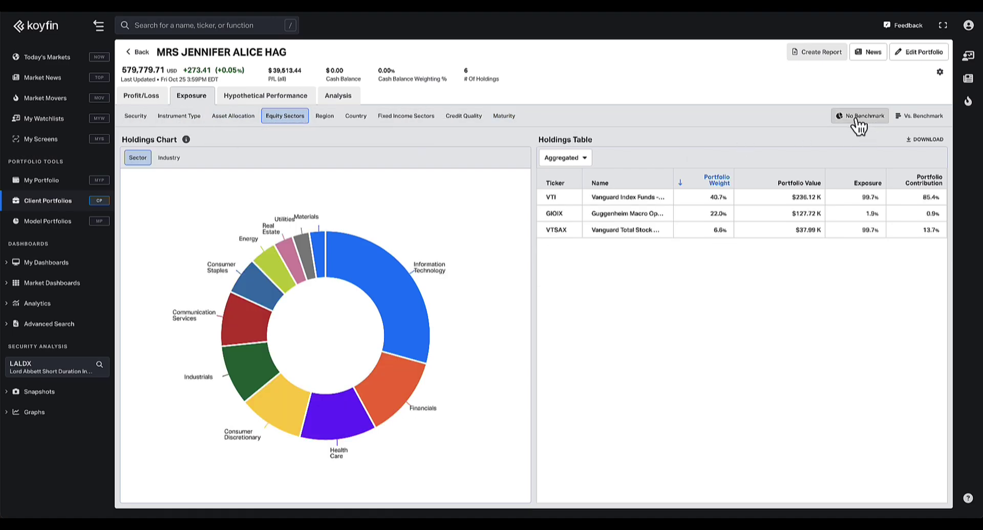
left_click(921, 119)
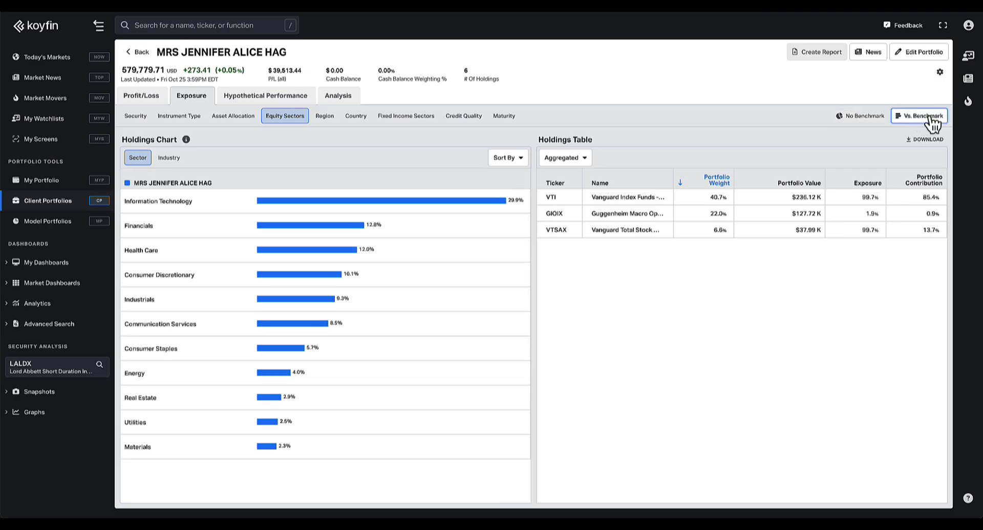
Enable a benchmark, set it to SPY, and save the portfolio
left_click(928, 57)
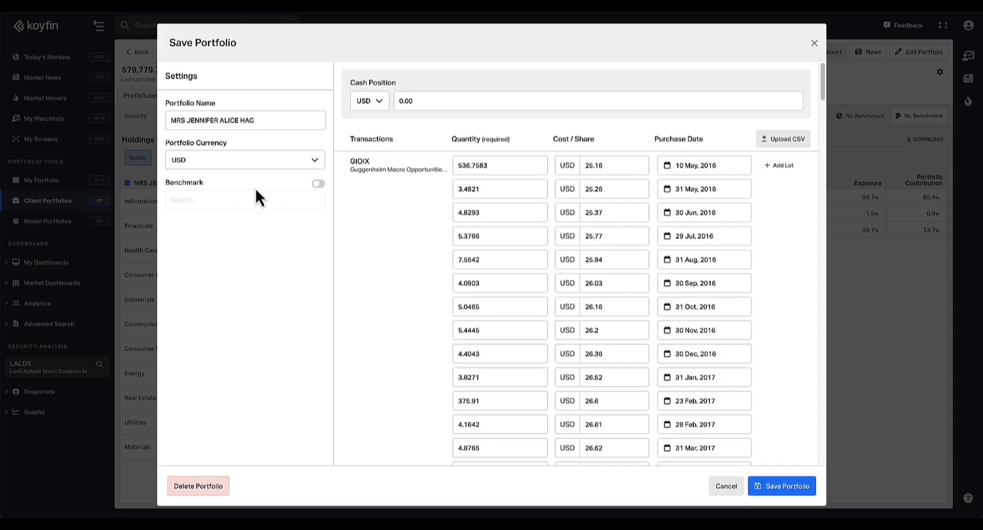
left_click(318, 184)
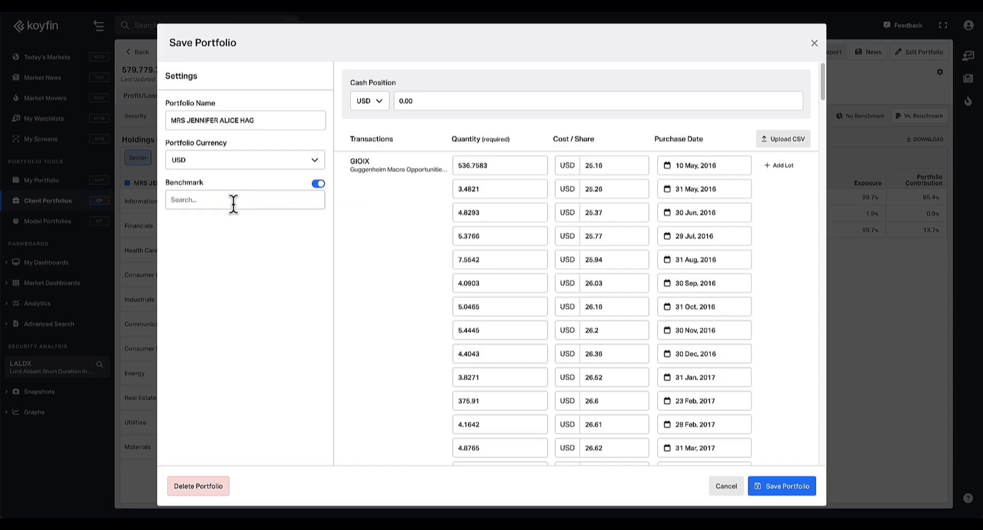
left_click(234, 201)
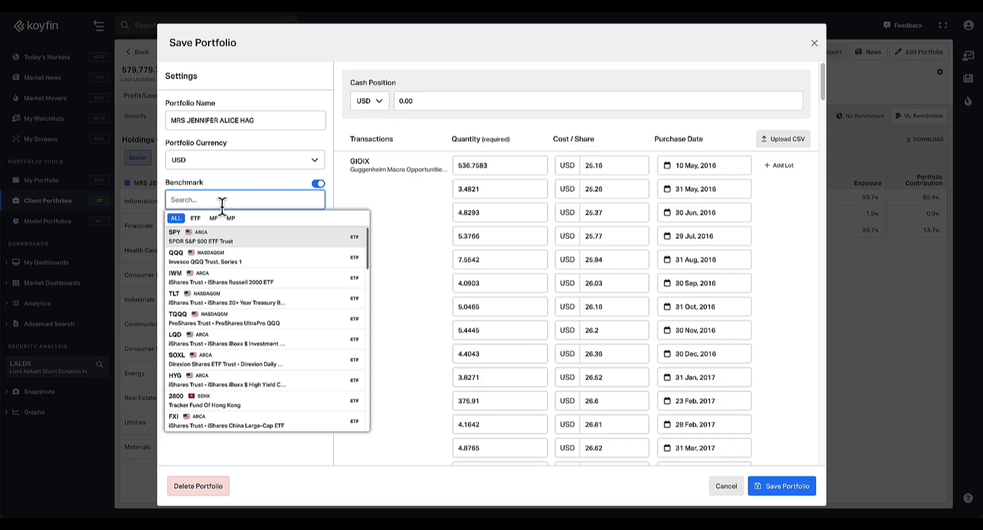
type("spy")
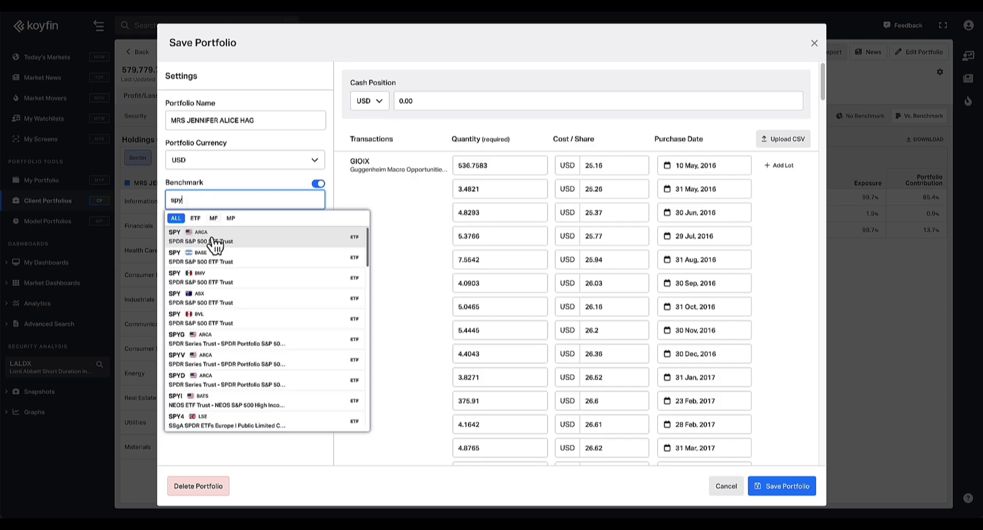
left_click(211, 238)
left_click(222, 199)
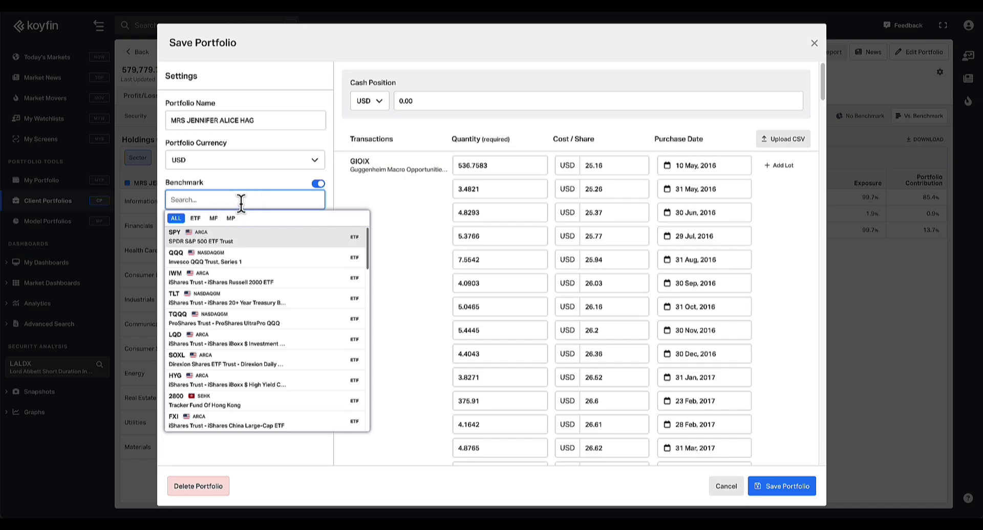
type("spy")
key("Return")
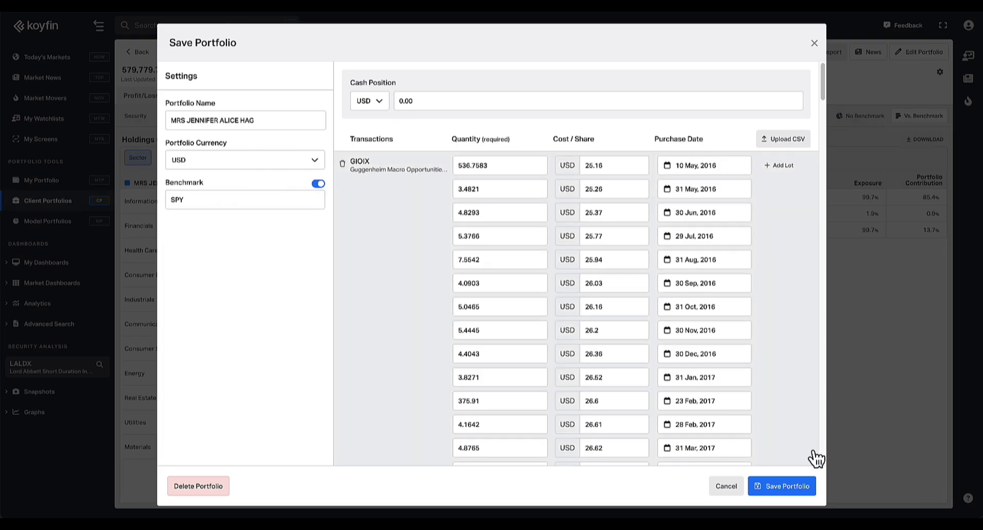
left_click(786, 491)
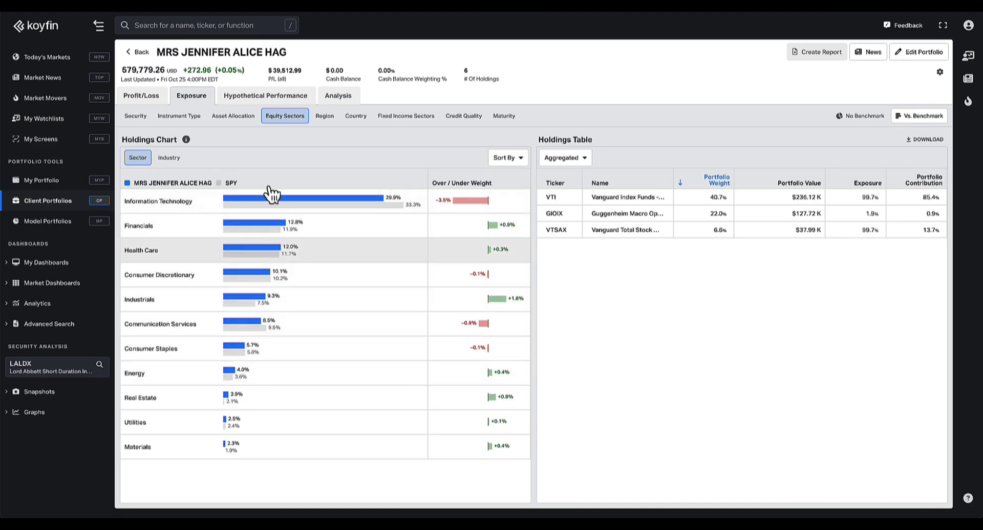
Chart hypothetical performance against SPY, trying 5Y and 10Y before showing all history
left_click(248, 94)
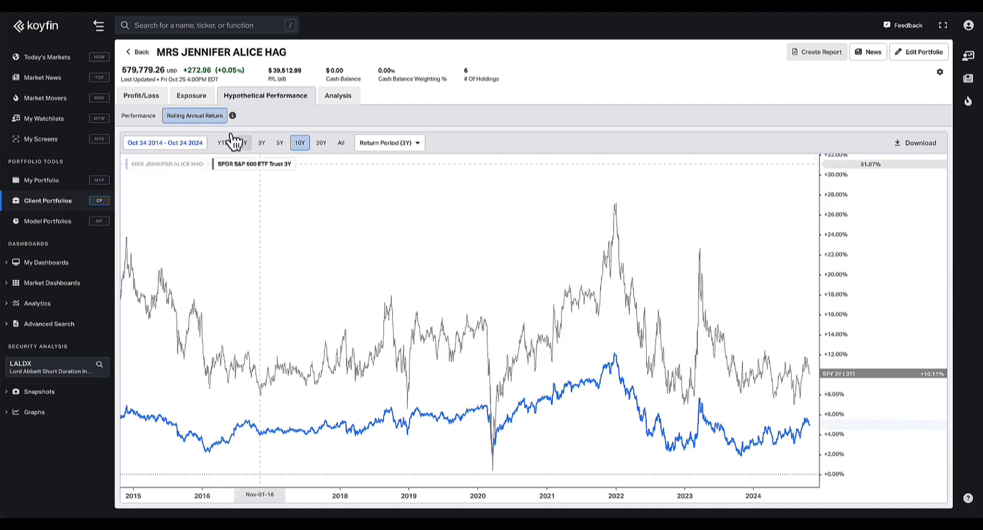
left_click(144, 117)
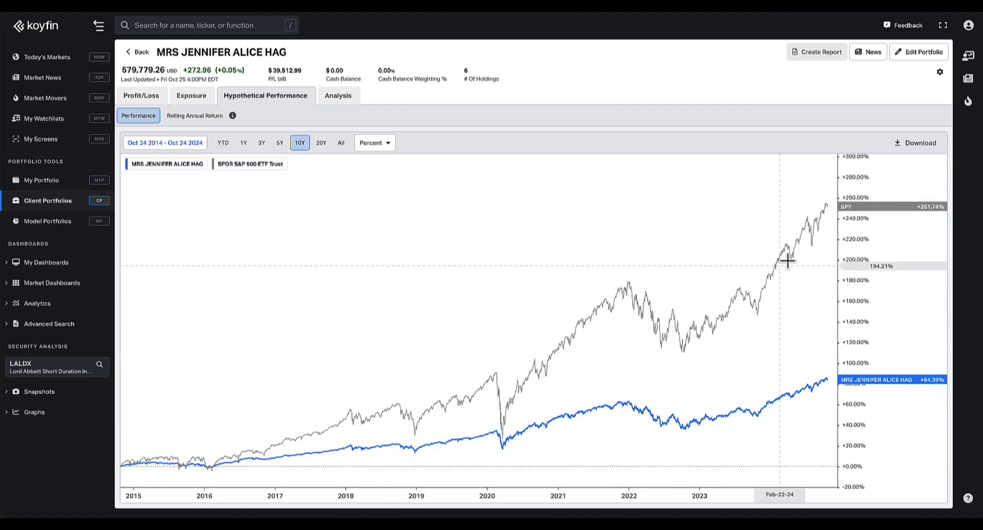
left_click(280, 143)
left_click(300, 147)
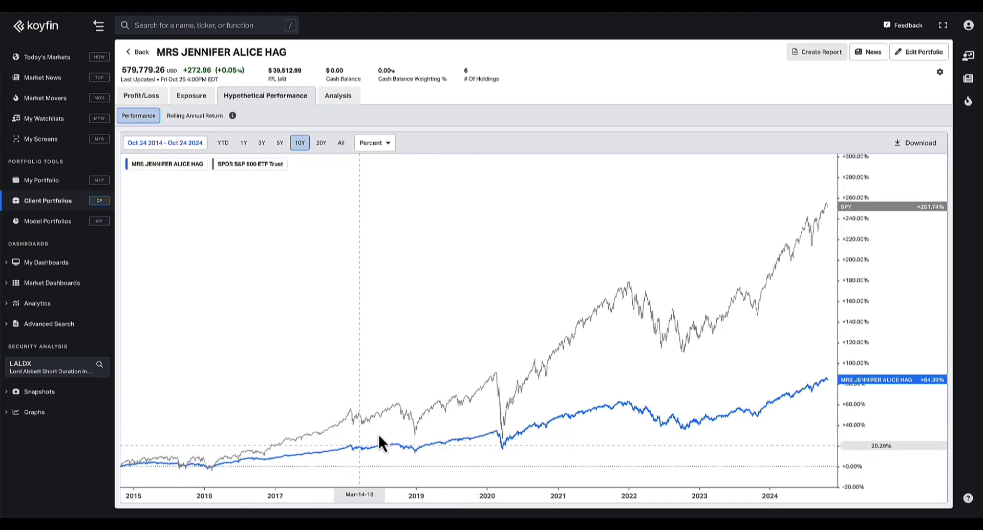
left_click(341, 143)
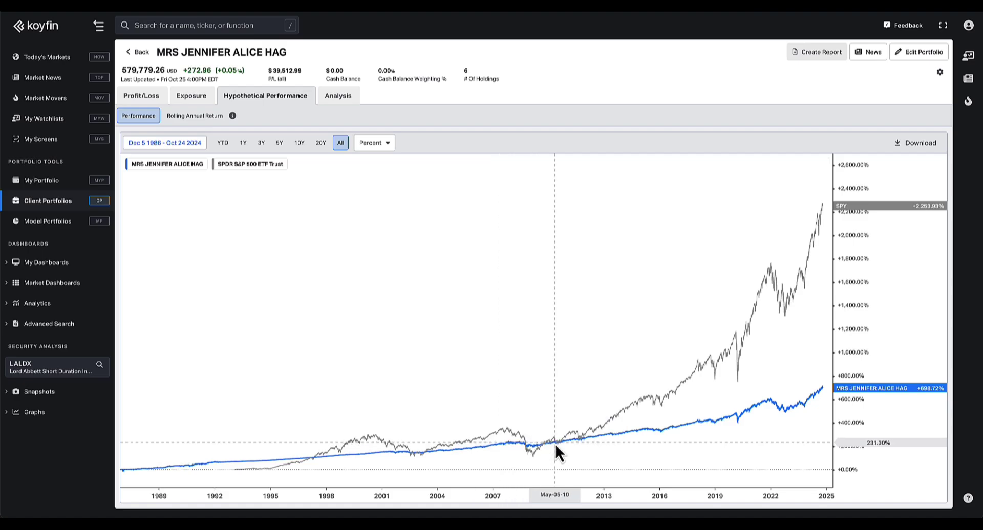
left_click(137, 97)
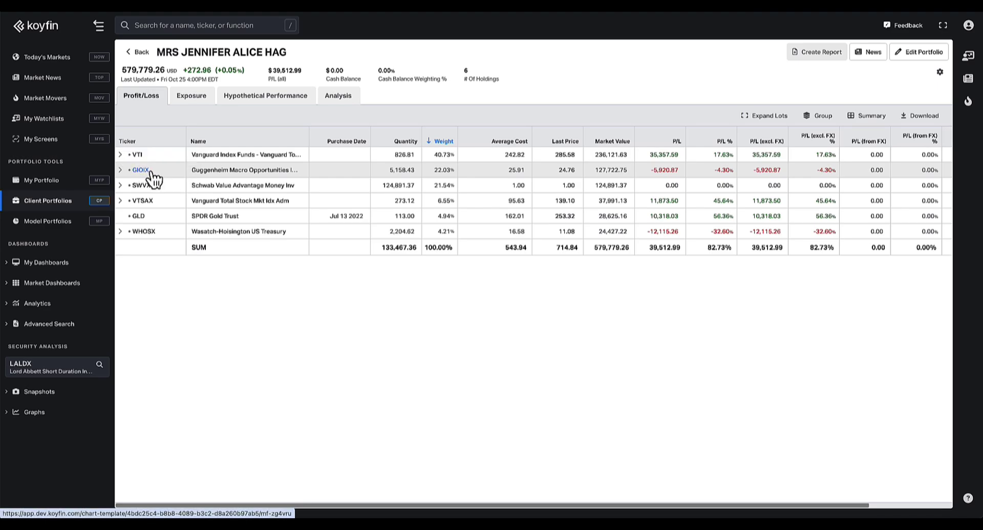
left_click(259, 98)
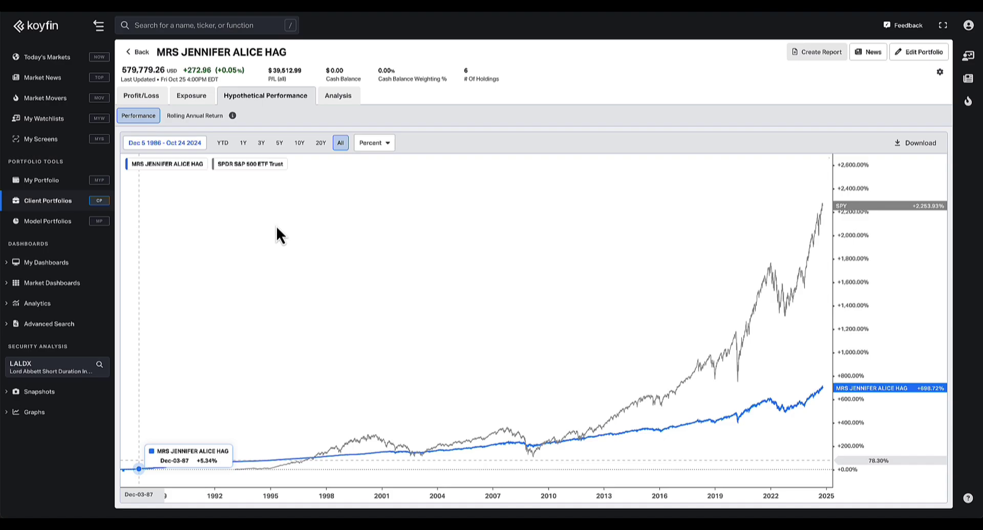
Open the Analysis table and switch through Performance and Performance by Year views back to Summary
left_click(342, 97)
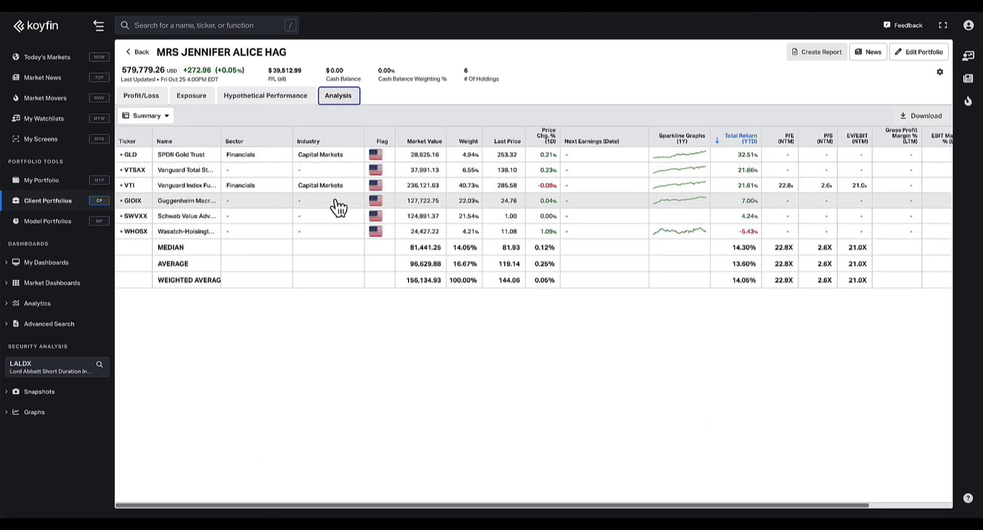
scroll(399, 199, "right", 3)
scroll(468, 226, "left", 3)
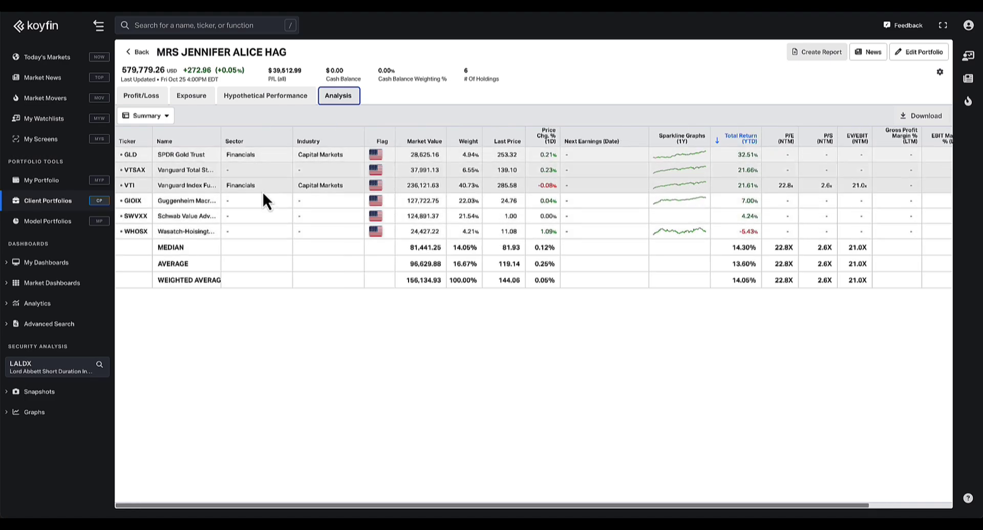
left_click(154, 116)
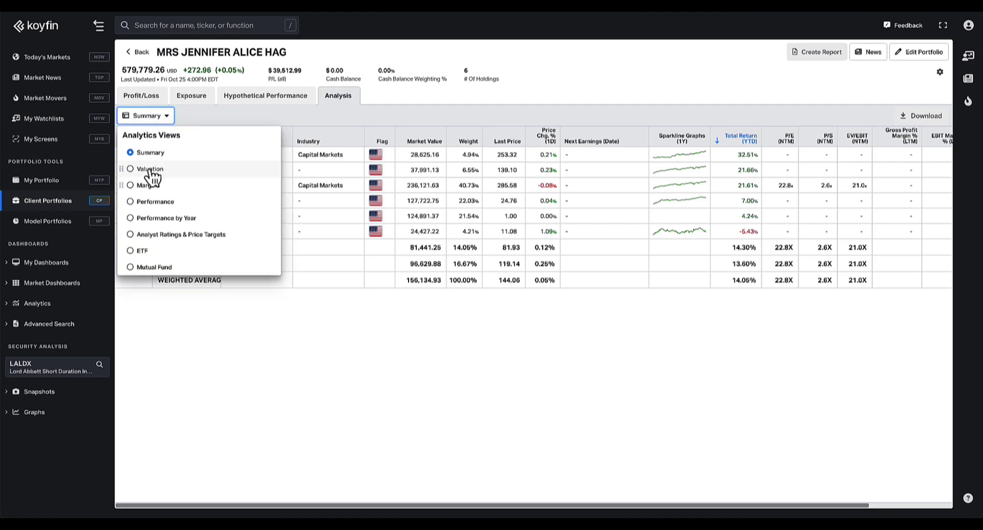
left_click(153, 203)
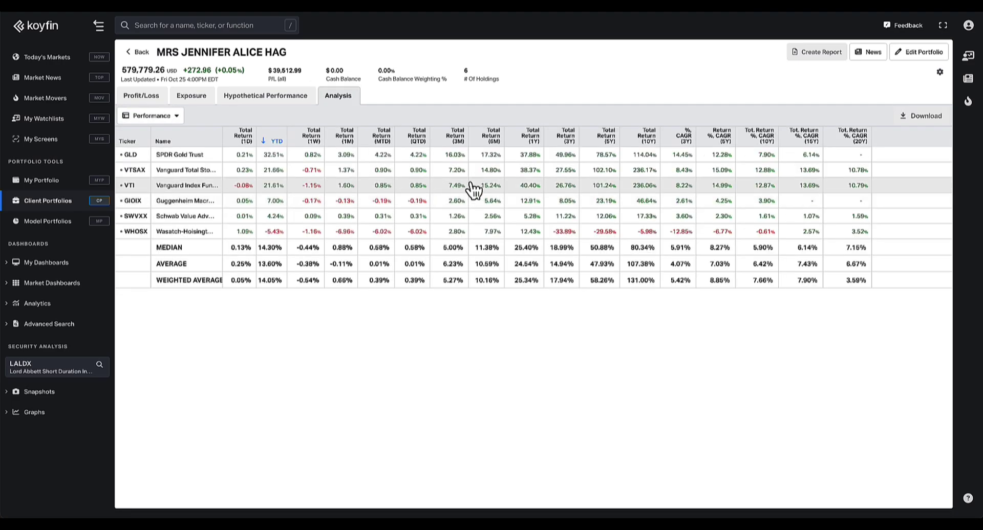
left_click(159, 115)
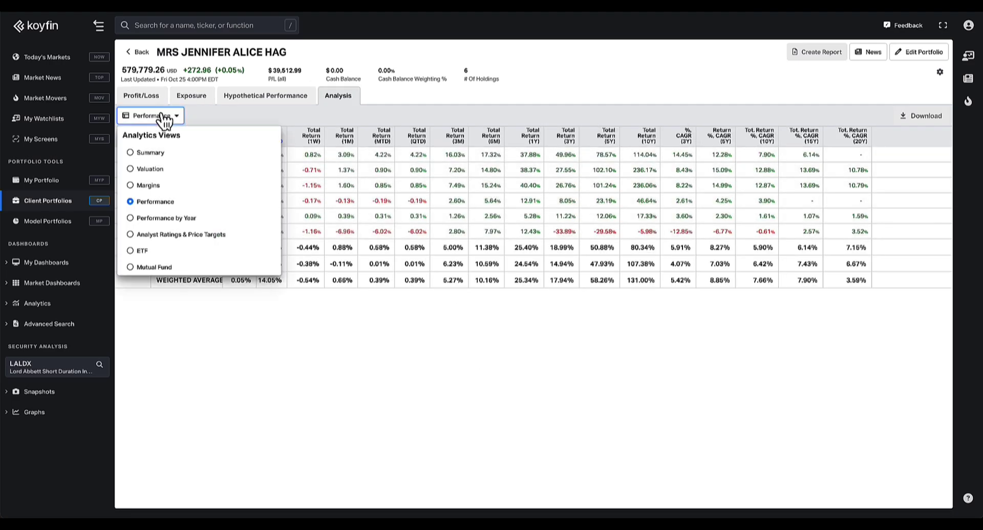
left_click(172, 219)
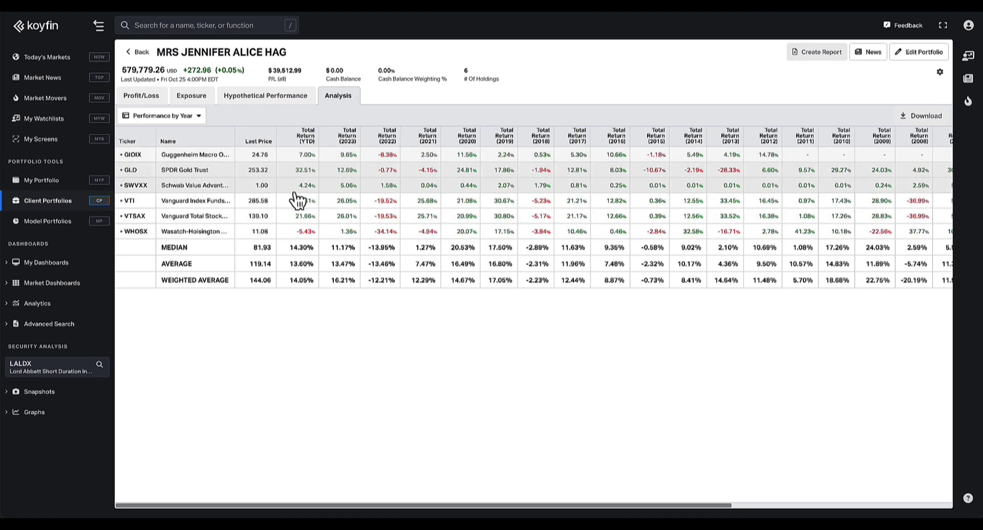
left_click(165, 118)
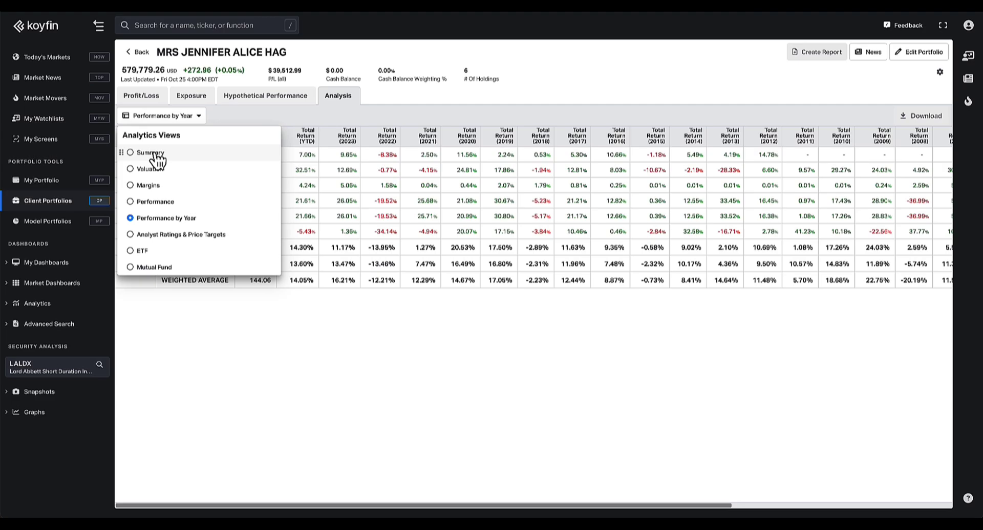
left_click(150, 152)
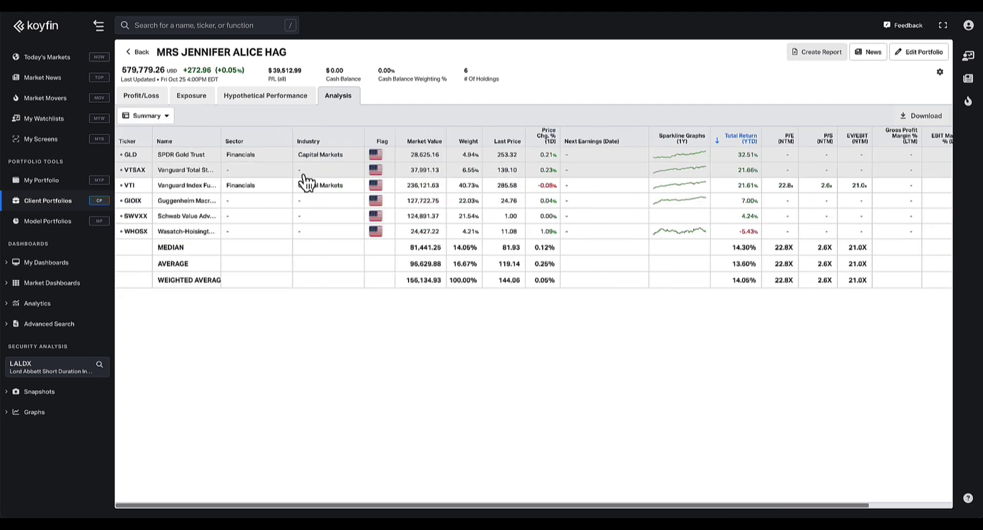
Return to Client Portfolios and start adding a new portfolio
left_click(141, 53)
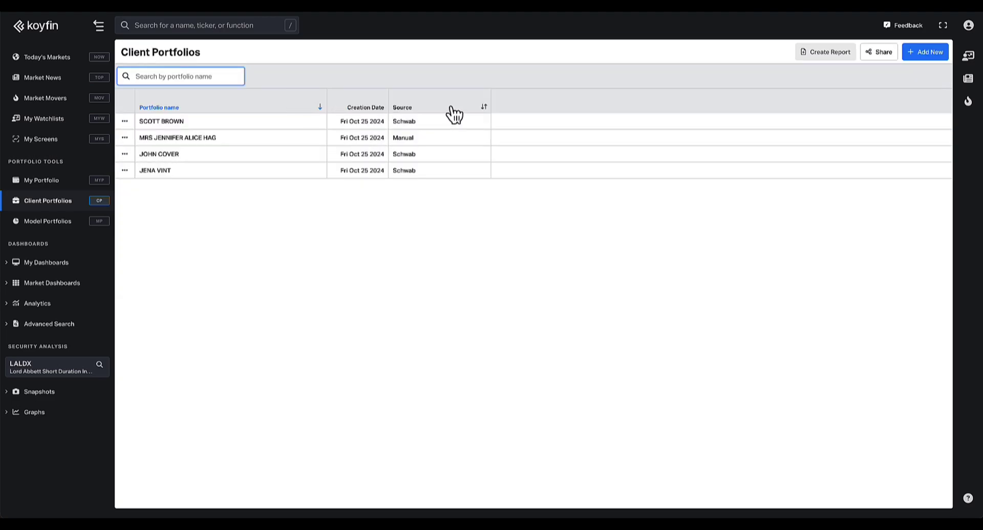
left_click(928, 52)
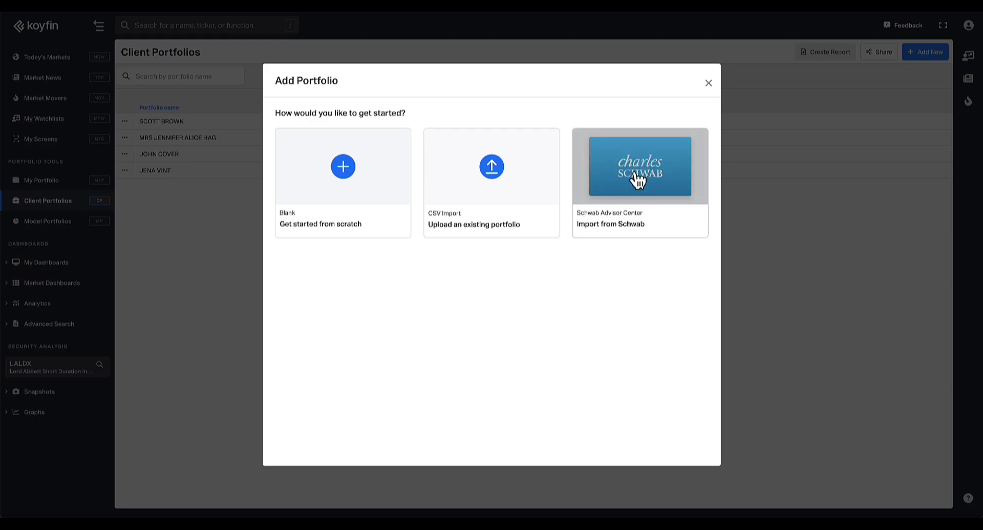
Choose Import from Schwab and tick seven accounts in the account list
left_click(639, 175)
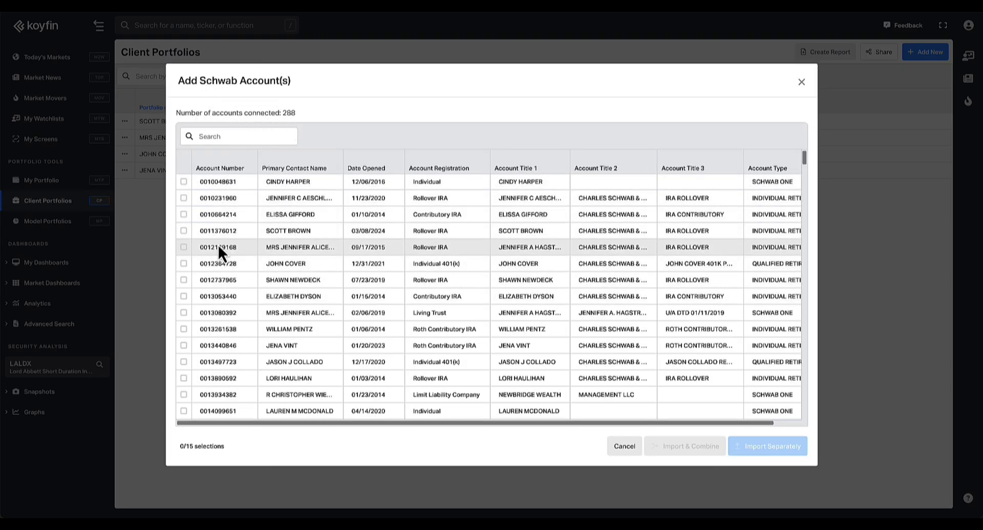
scroll(218, 244, "down", 3)
scroll(213, 245, "up", 2)
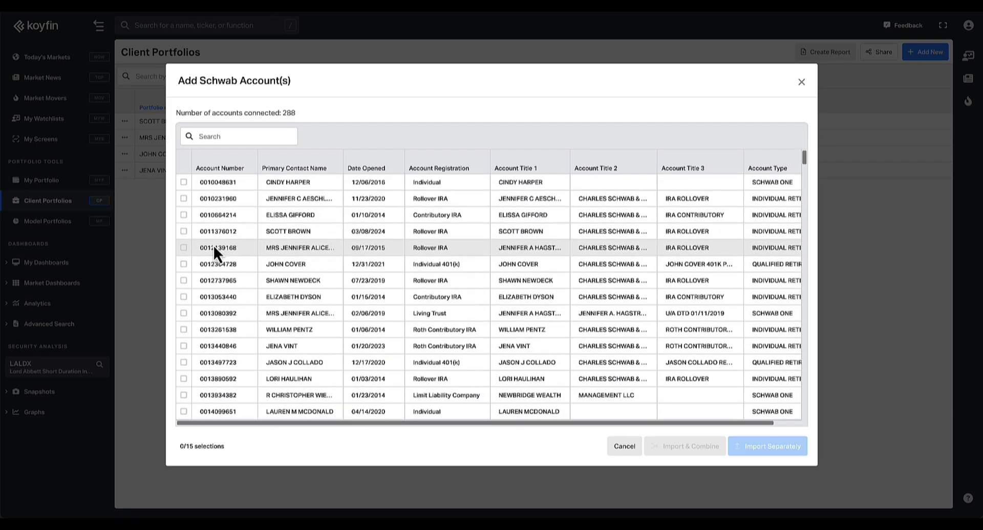
scroll(214, 245, "down", 3)
left_click(184, 238)
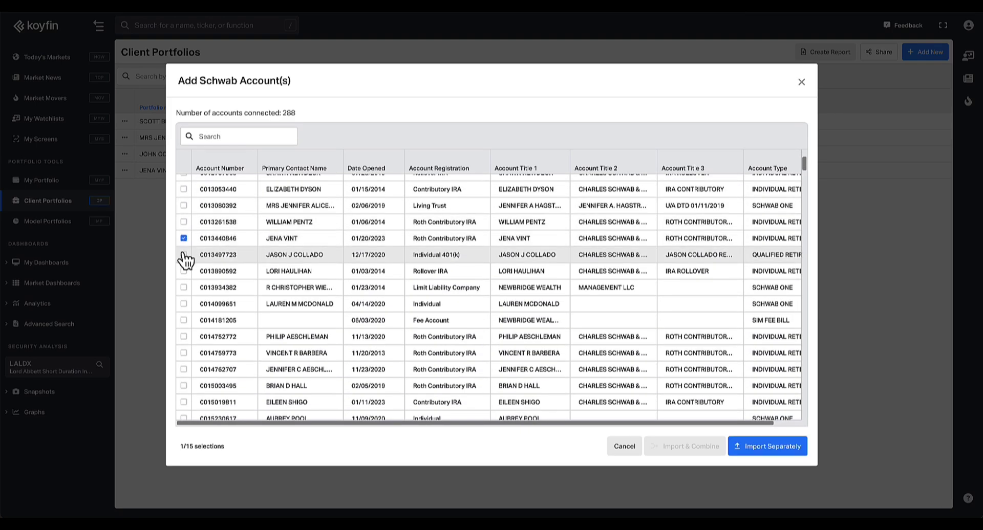
left_click(183, 255)
left_click(184, 271)
left_click(184, 287)
left_click(184, 304)
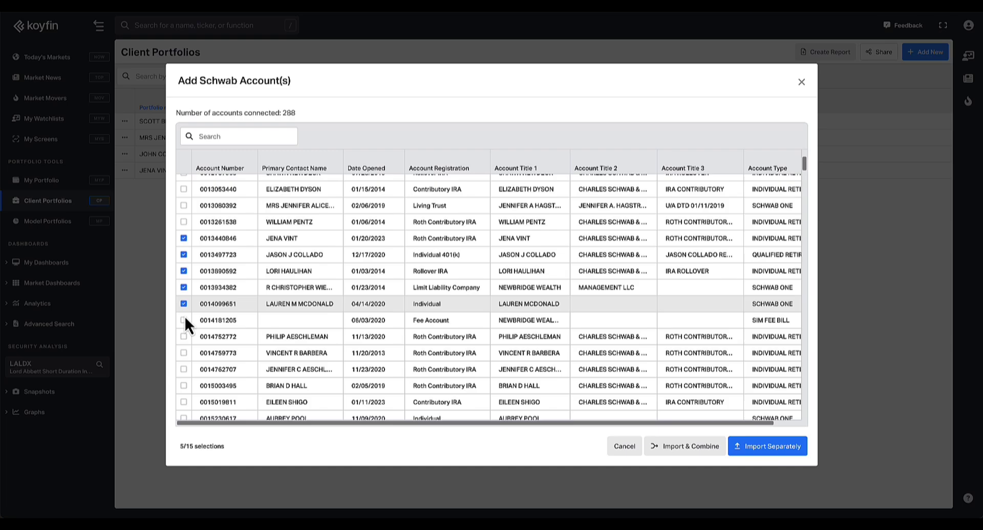
left_click(183, 319)
left_click(183, 336)
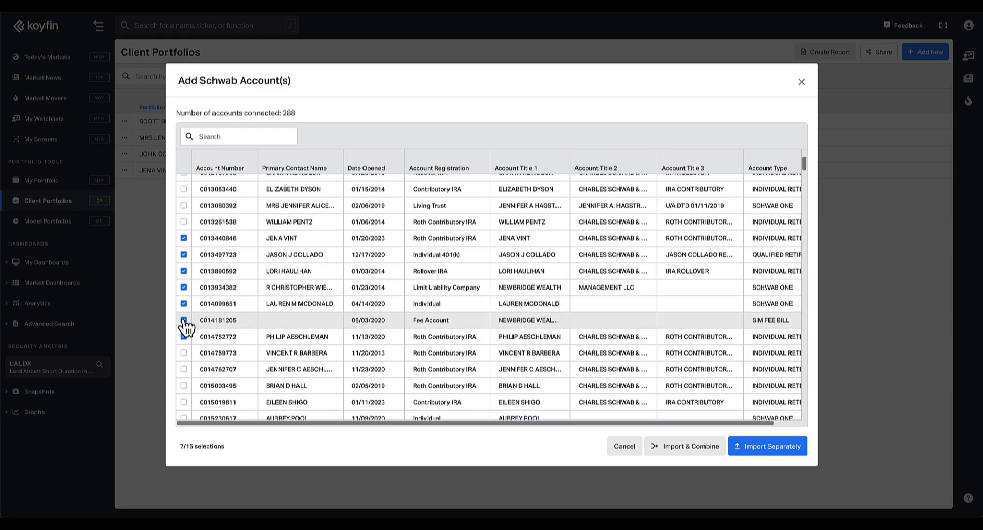
Clear all seven account selections, starting with the fee account
left_click(183, 320)
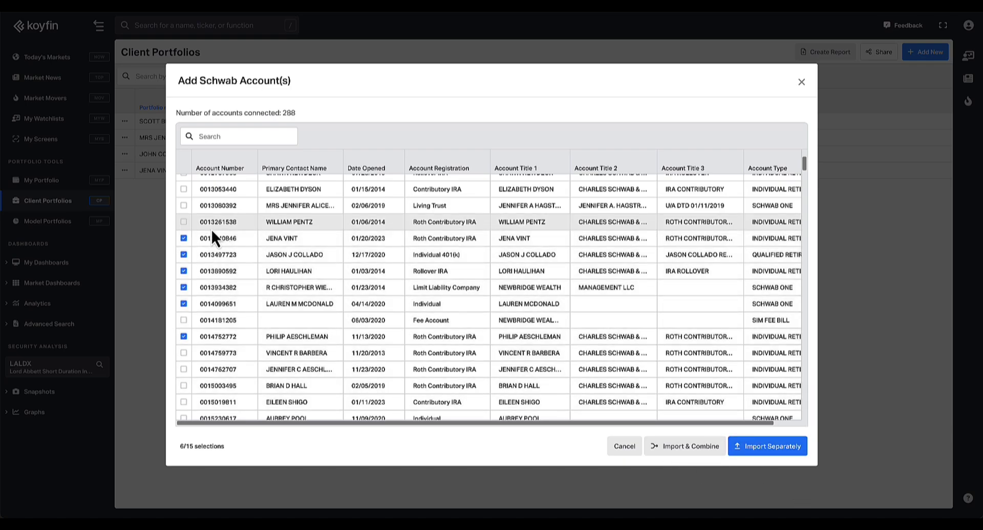
left_click(184, 239)
left_click(183, 255)
left_click(184, 271)
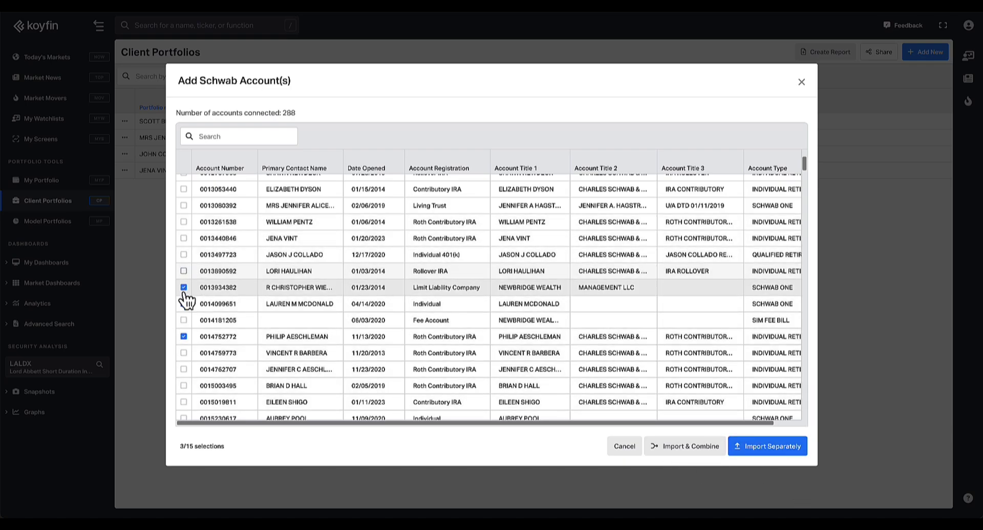
left_click(184, 288)
left_click(183, 304)
left_click(183, 336)
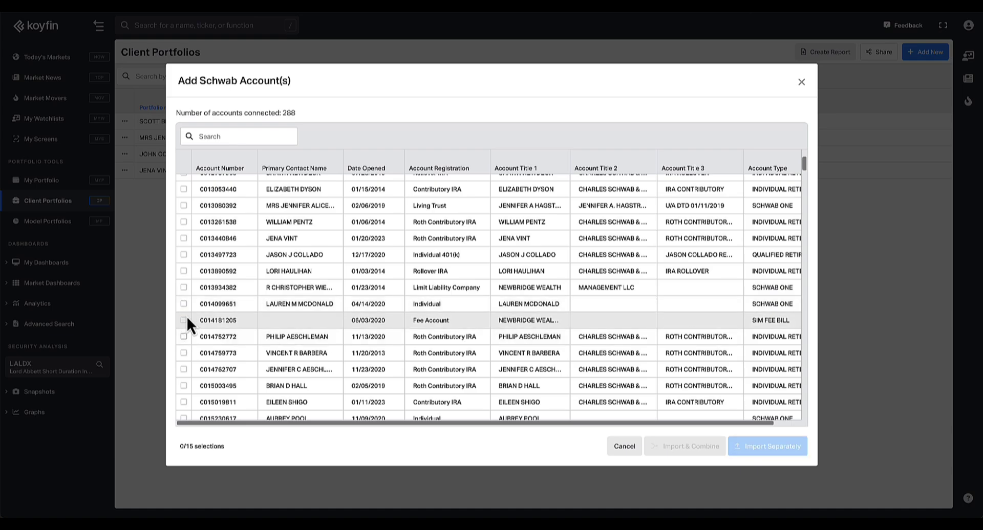
Select four accounts near the top of the list for import
scroll(186, 317, "up", 3)
scroll(188, 296, "up", 2)
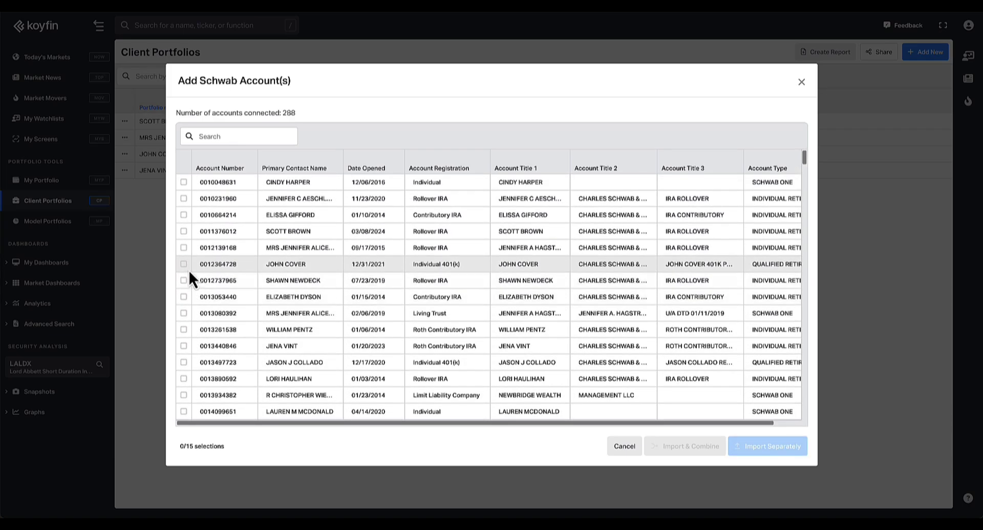
left_click(182, 232)
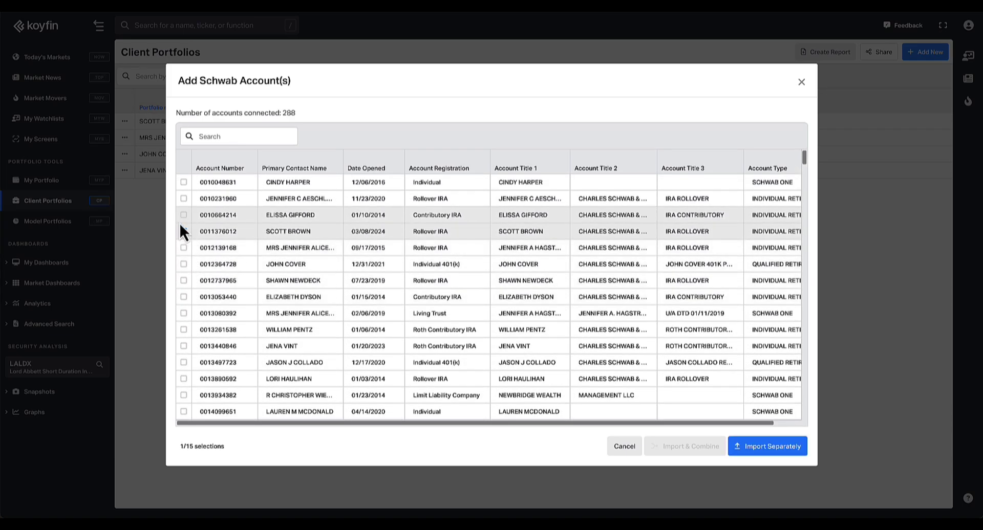
left_click(184, 215)
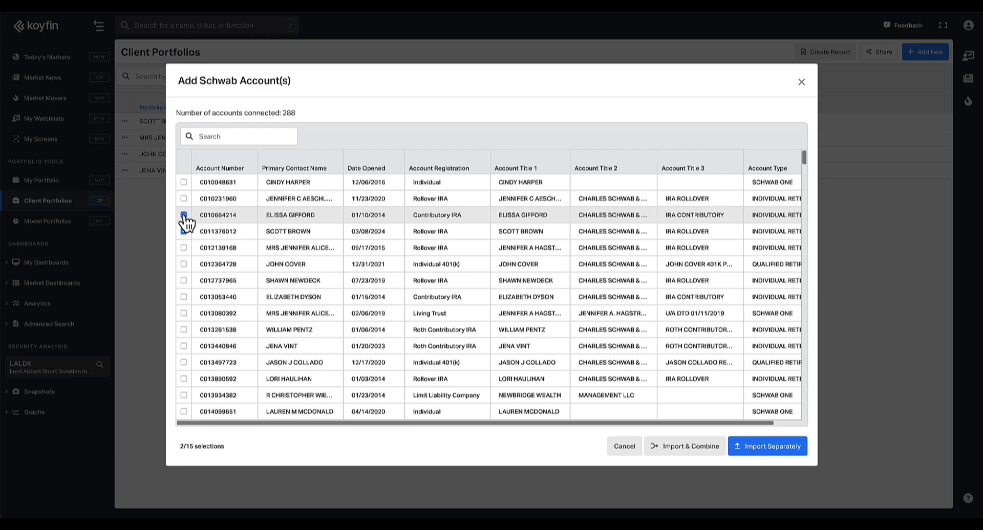
left_click(184, 249)
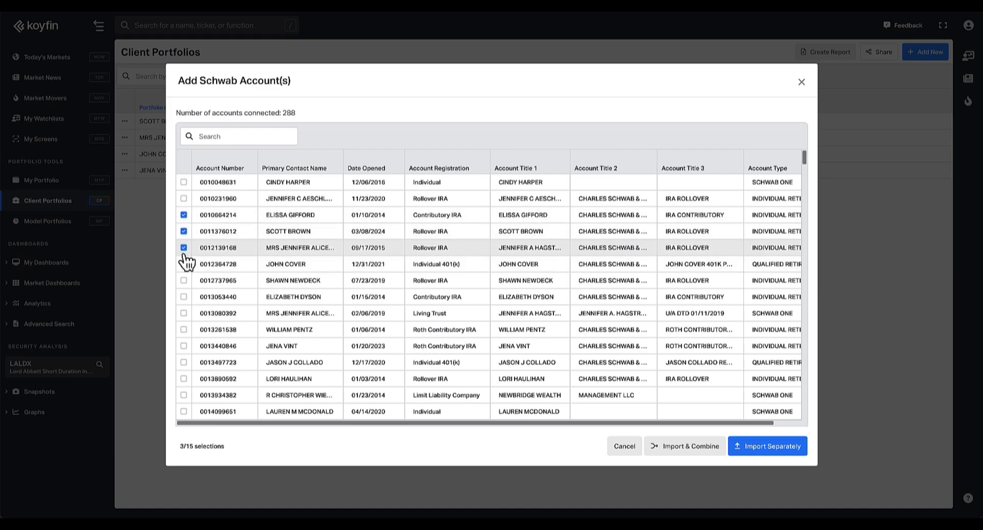
left_click(184, 264)
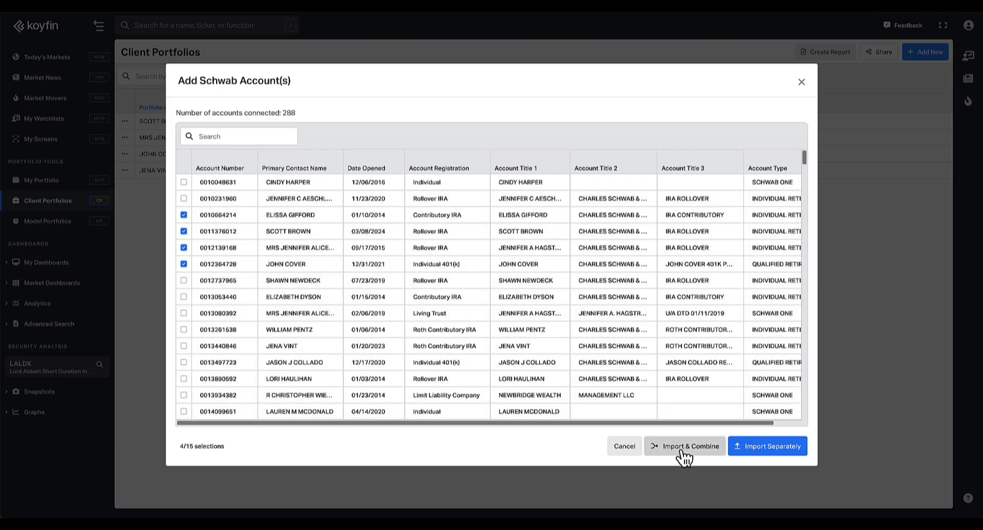
Import the four Schwab accounts as one portfolio and save it under the client household's name
left_click(687, 447)
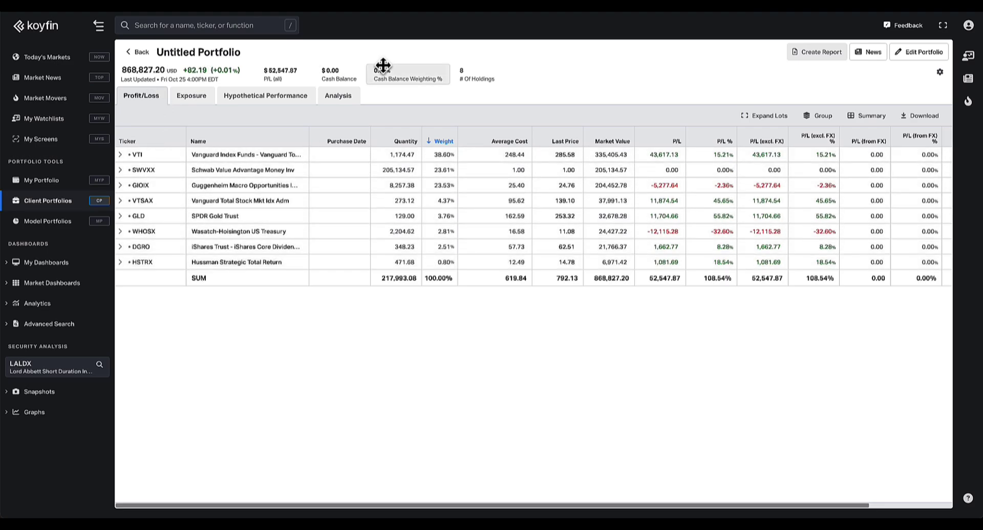
left_click(924, 57)
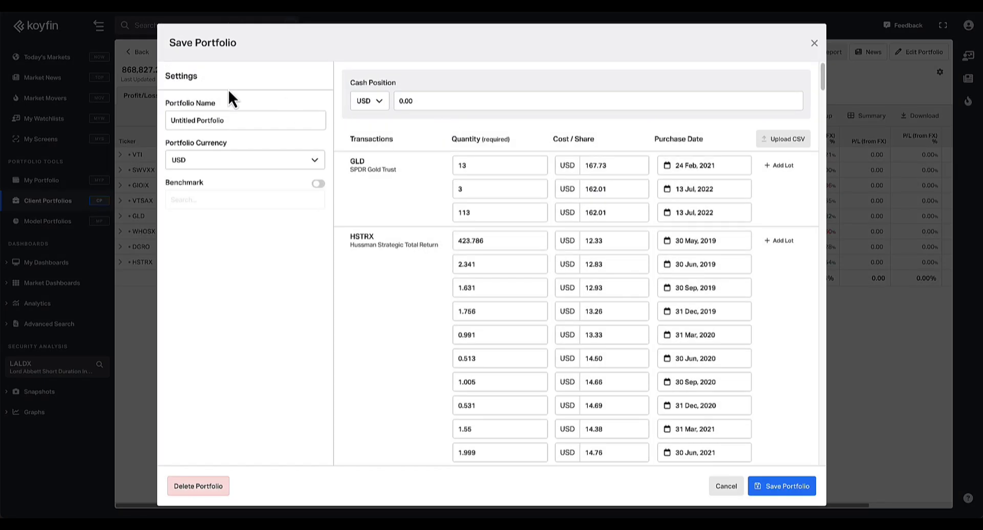
triple_click(228, 123)
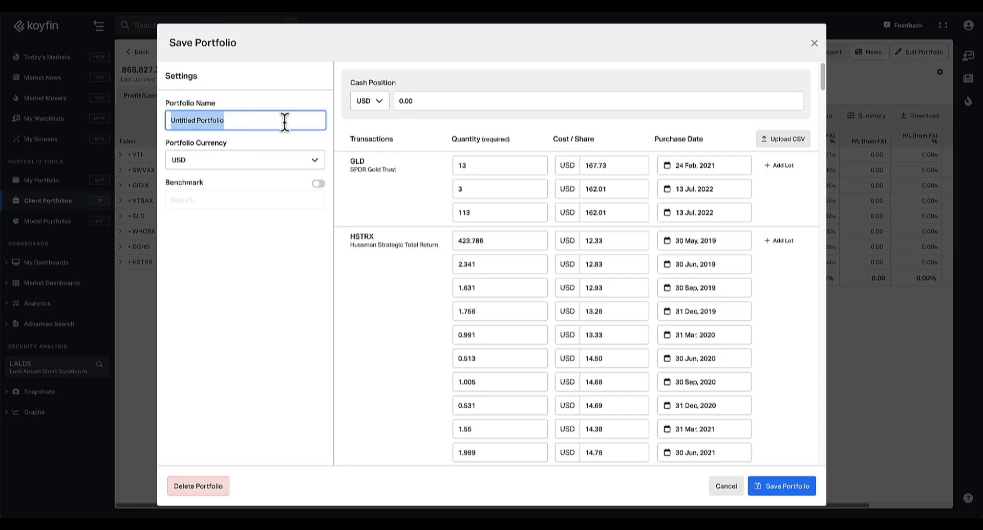
type("Smith Household")
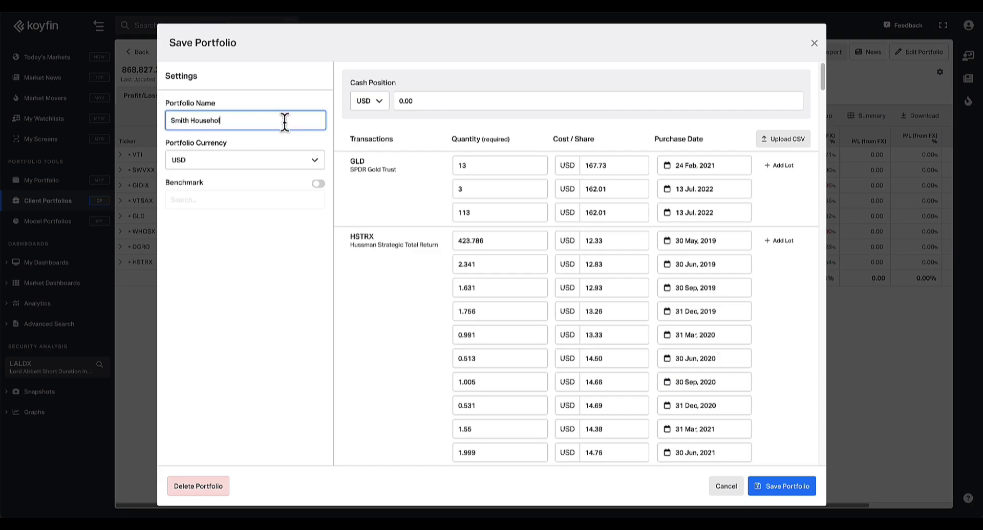
left_click(784, 488)
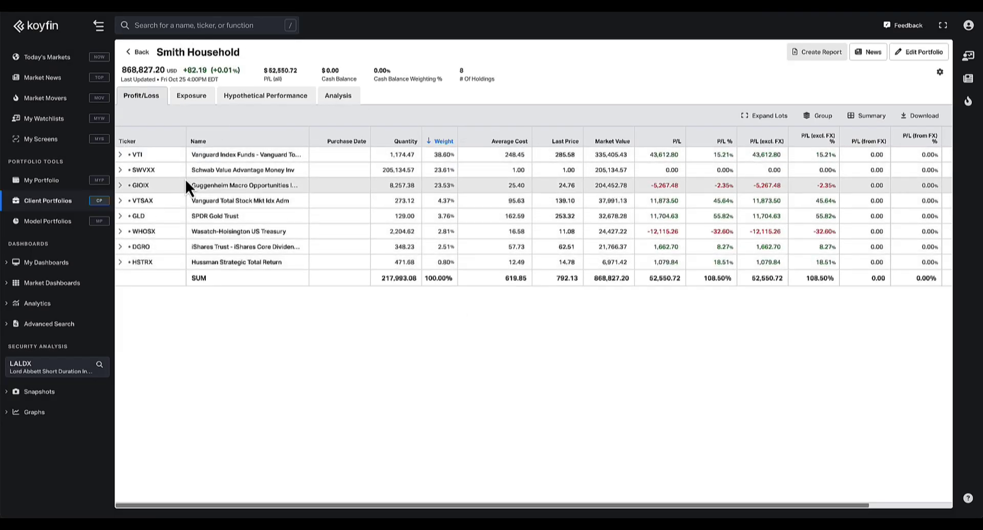
Check the SWVXX lots, then view exposure by instrument type and by asset allocation
left_click(122, 170)
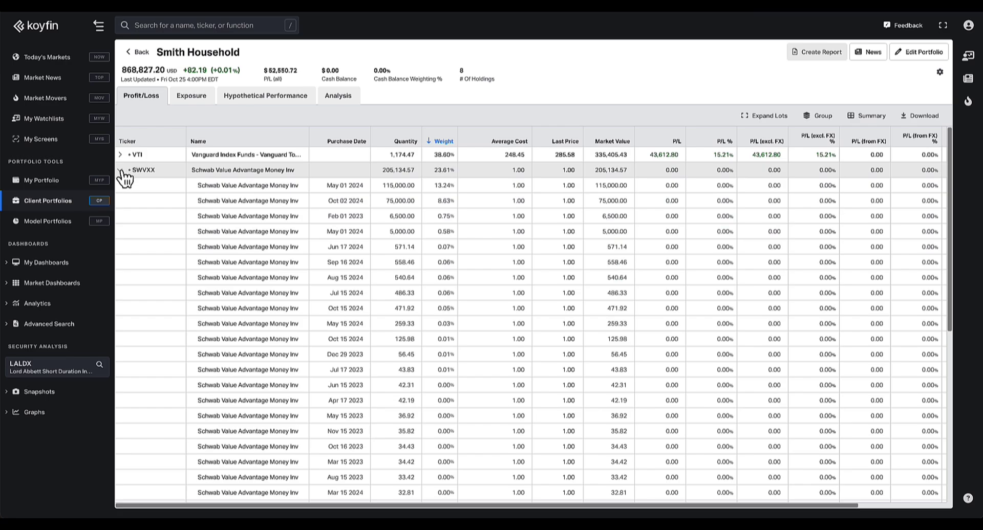
left_click(122, 170)
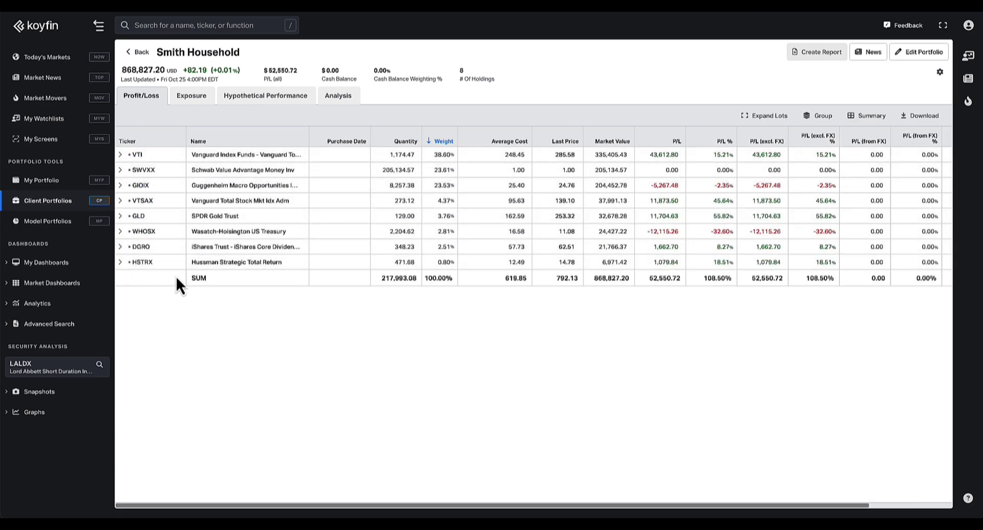
left_click(192, 104)
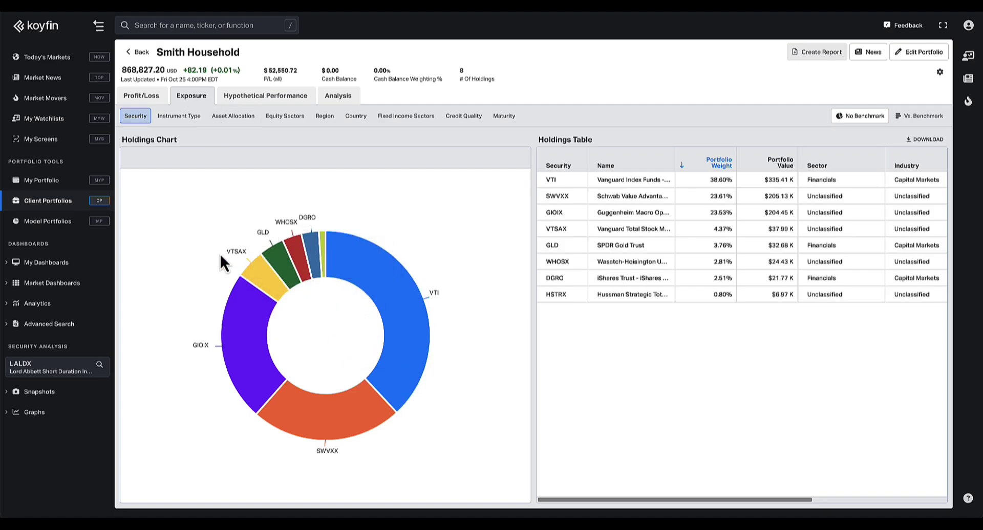
left_click(182, 121)
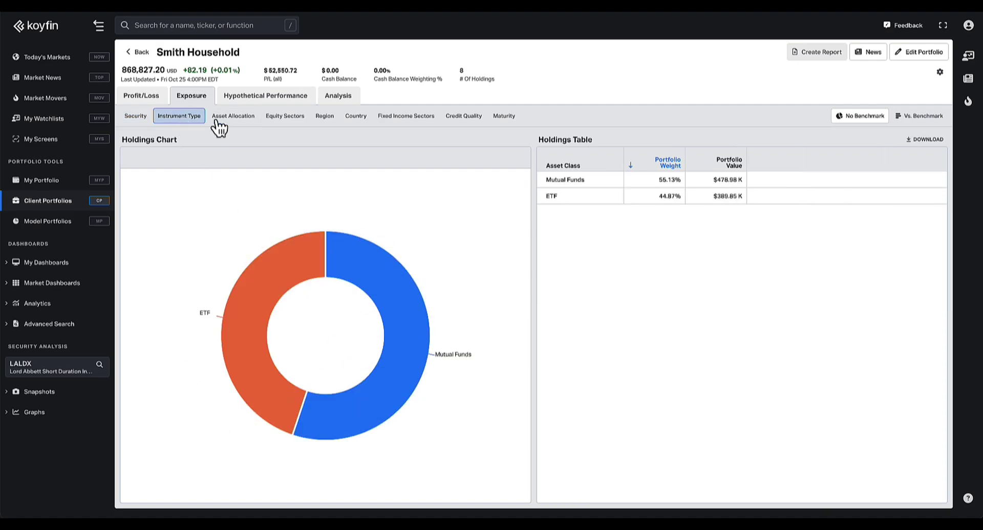
left_click(237, 118)
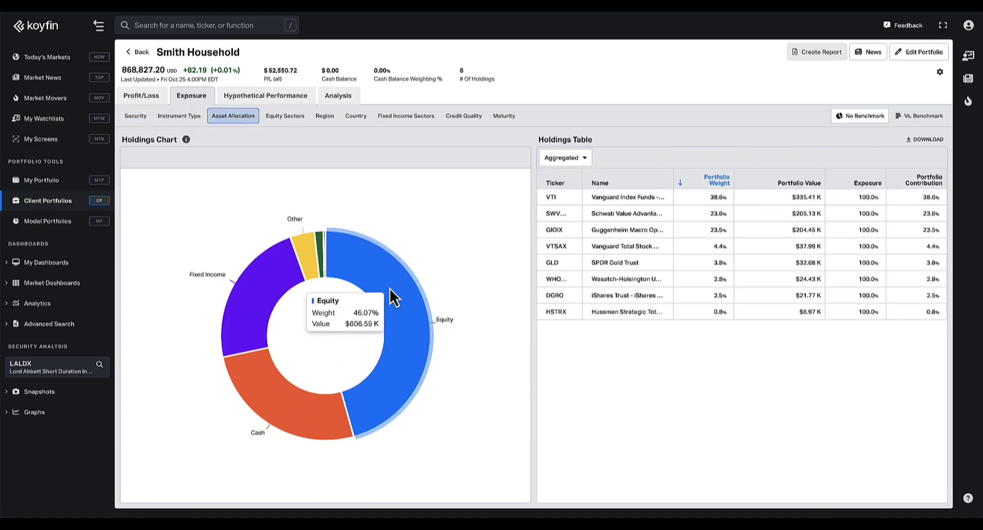
Review hypothetical performance, switch the Analysis table to the Performance view, and return to Client Portfolios
left_click(242, 99)
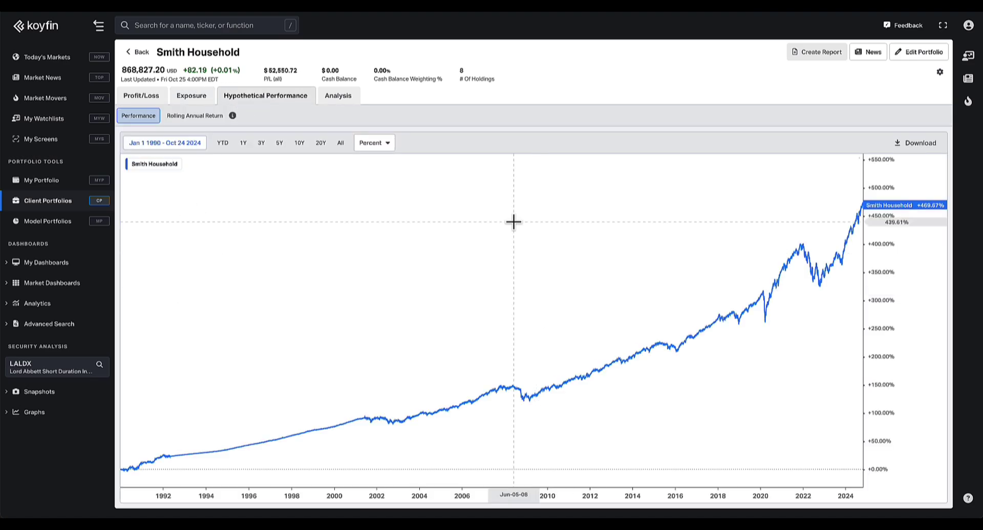
left_click(337, 98)
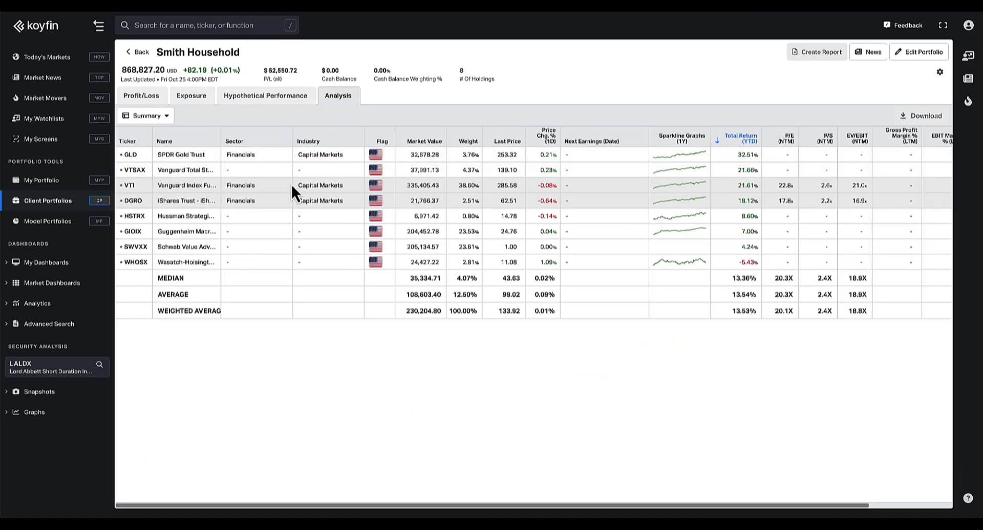
scroll(145, 148, "right", 2)
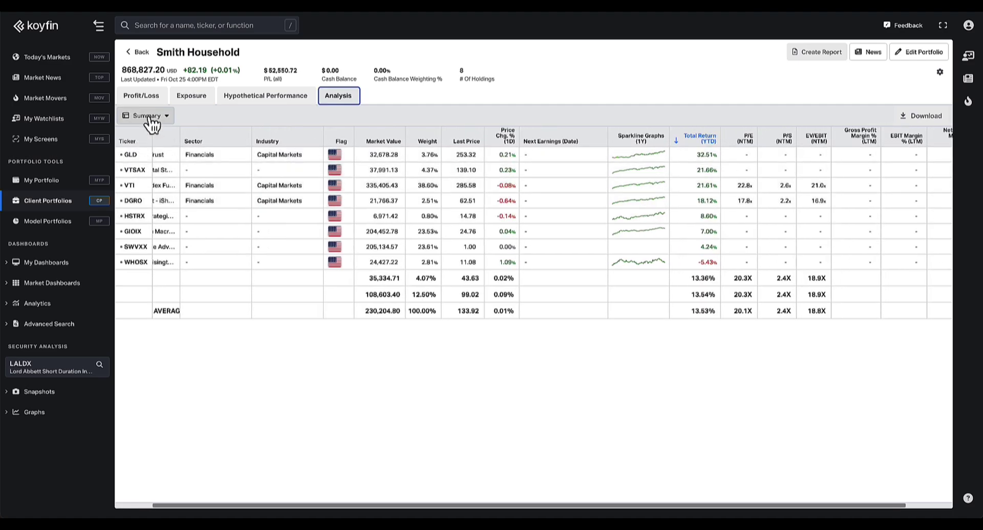
left_click(148, 116)
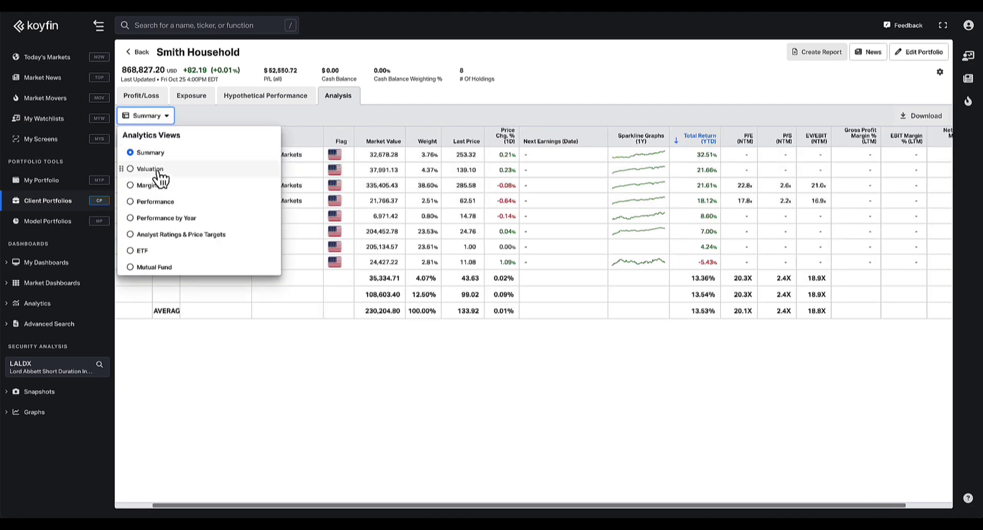
left_click(159, 202)
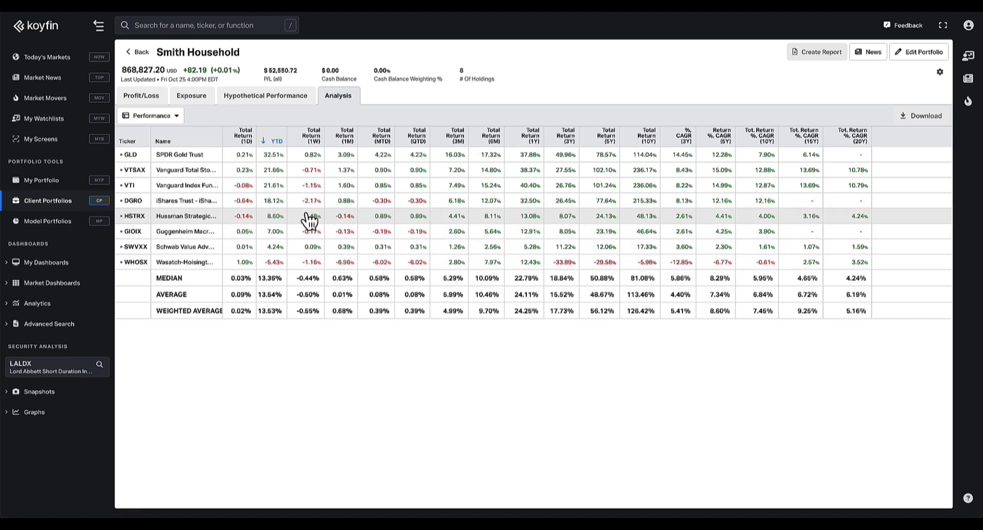
left_click(137, 52)
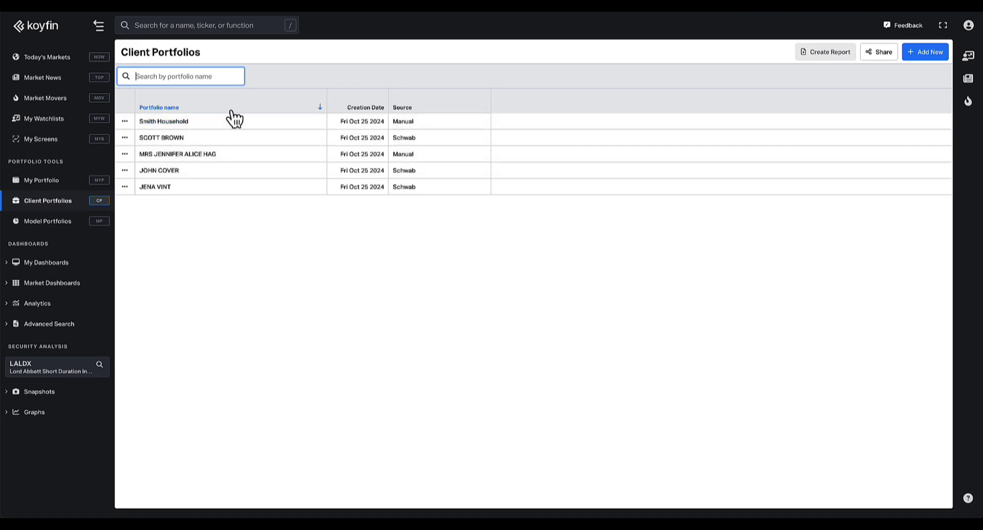
Start a blank report with client portfolio Smith Household as primary, name displayed As named
left_click(826, 52)
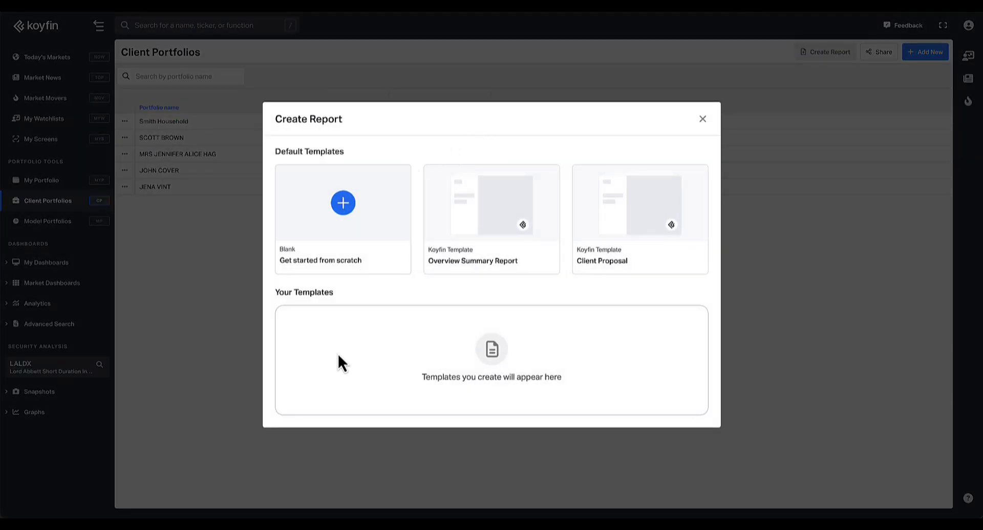
left_click(342, 221)
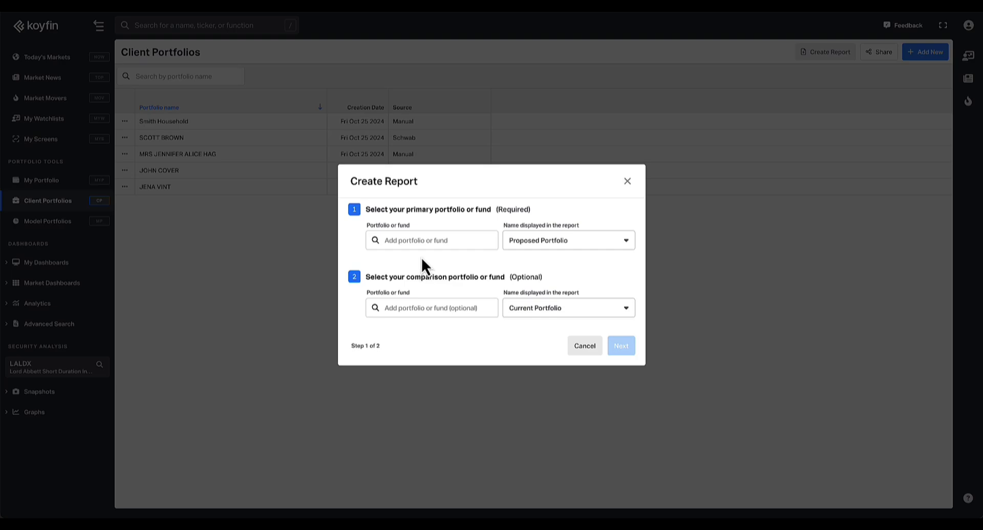
left_click(399, 241)
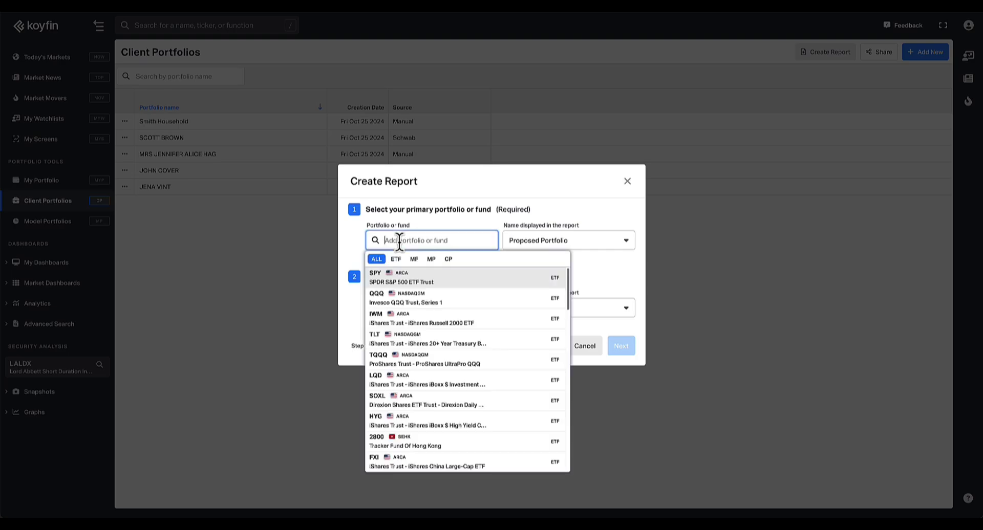
left_click(449, 261)
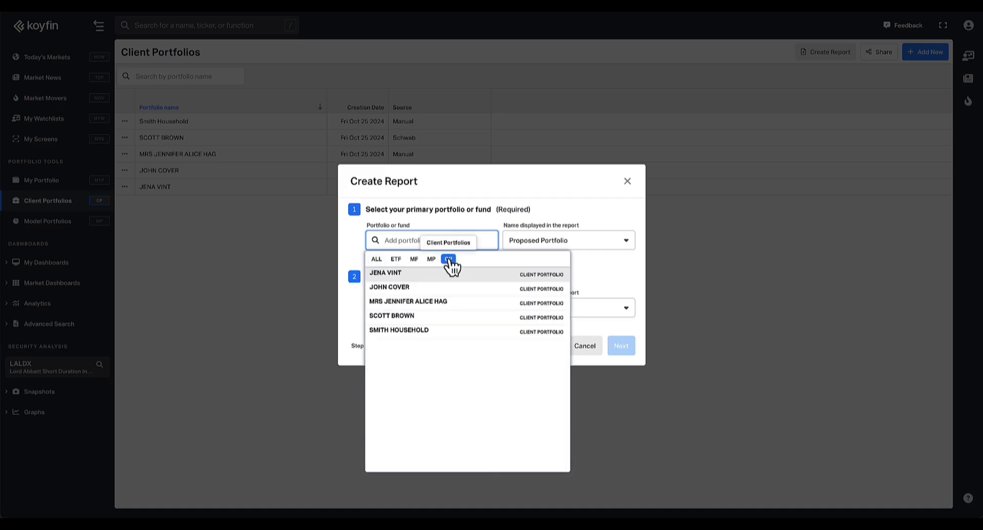
left_click(400, 330)
left_click(543, 243)
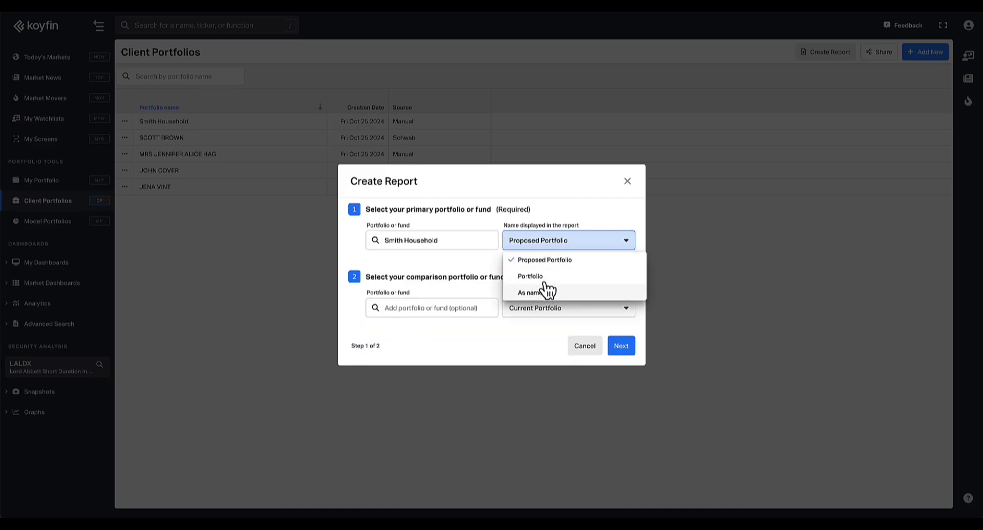
left_click(536, 294)
Upload SFMG.jpg from Downloads as the company logo and proceed to the report builder
left_click(628, 352)
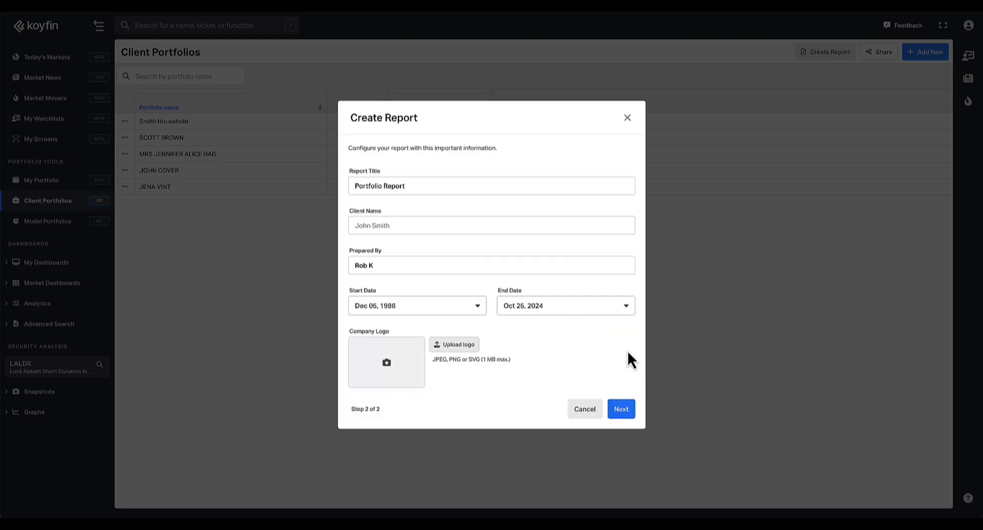
left_click(454, 345)
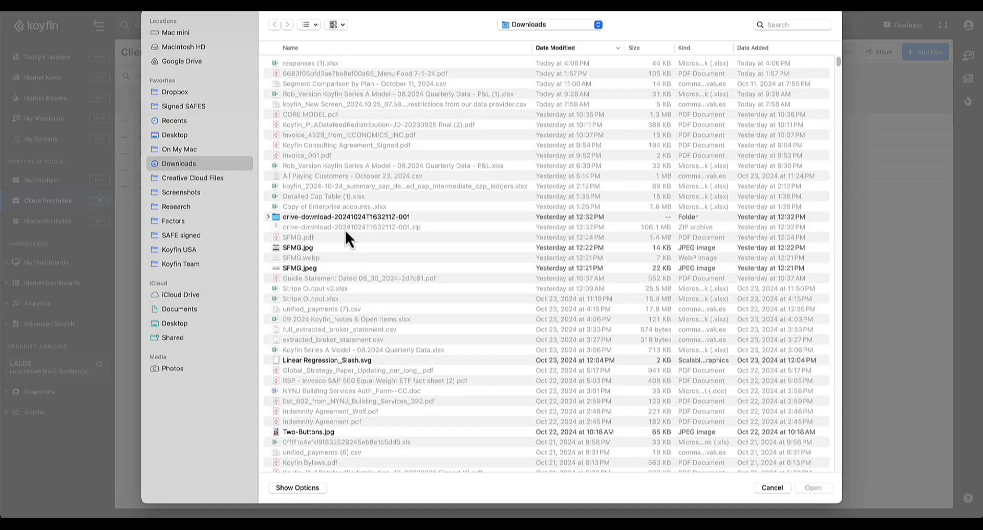
double_click(293, 248)
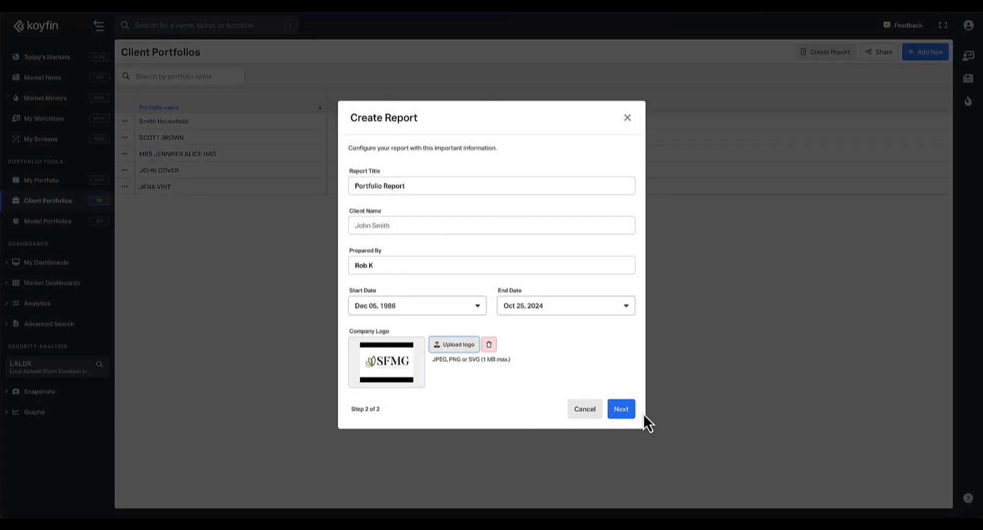
left_click(628, 412)
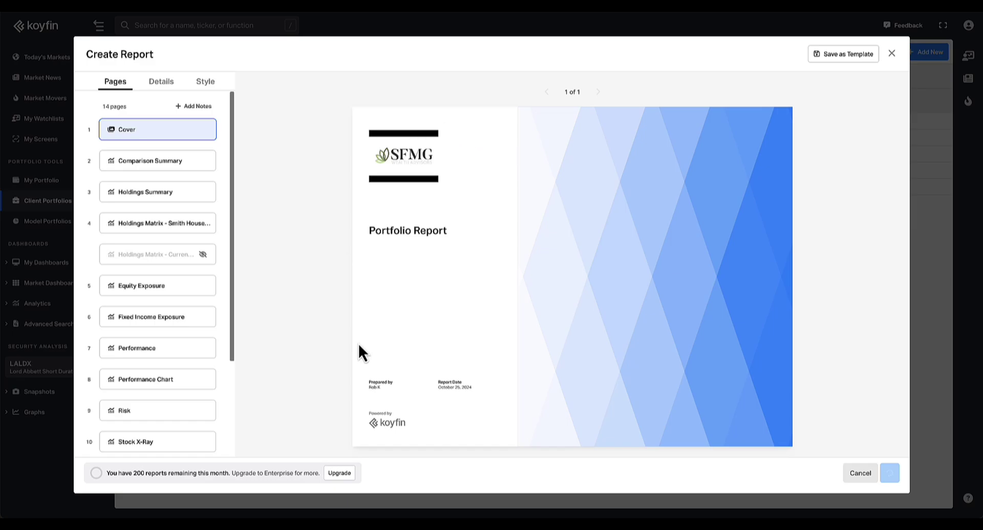
Preview the Comparison Summary and Holdings Summary pages, and hide the Holdings Matrix - Smith Household page
left_click(174, 162)
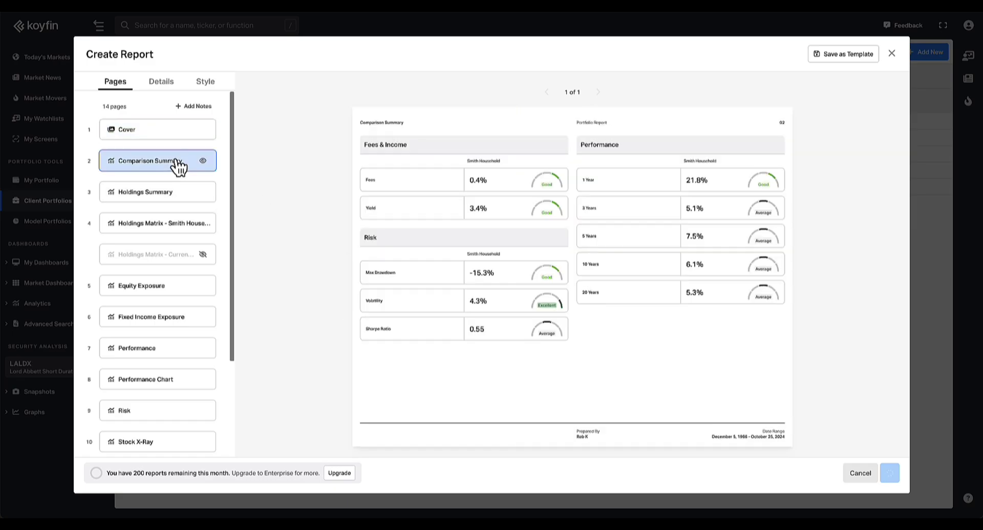
left_click(165, 204)
left_click(163, 226)
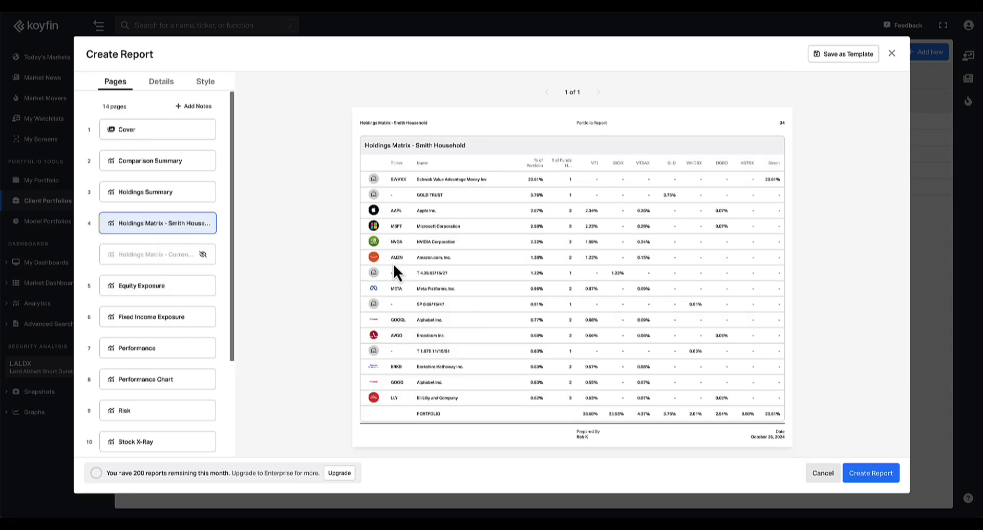
left_click(204, 223)
Hide the Fixed Income Exposure page and create the 12-page report
left_click(139, 295)
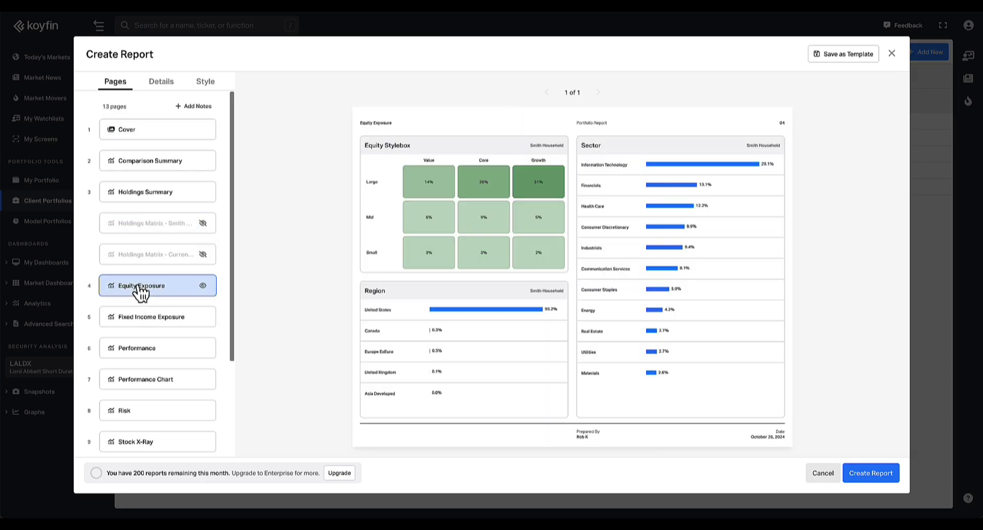
left_click(160, 322)
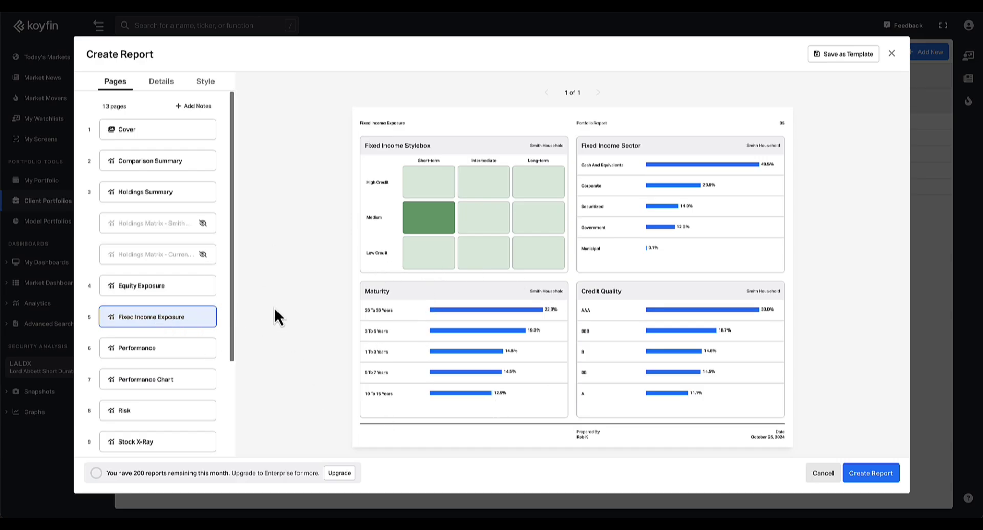
left_click(202, 317)
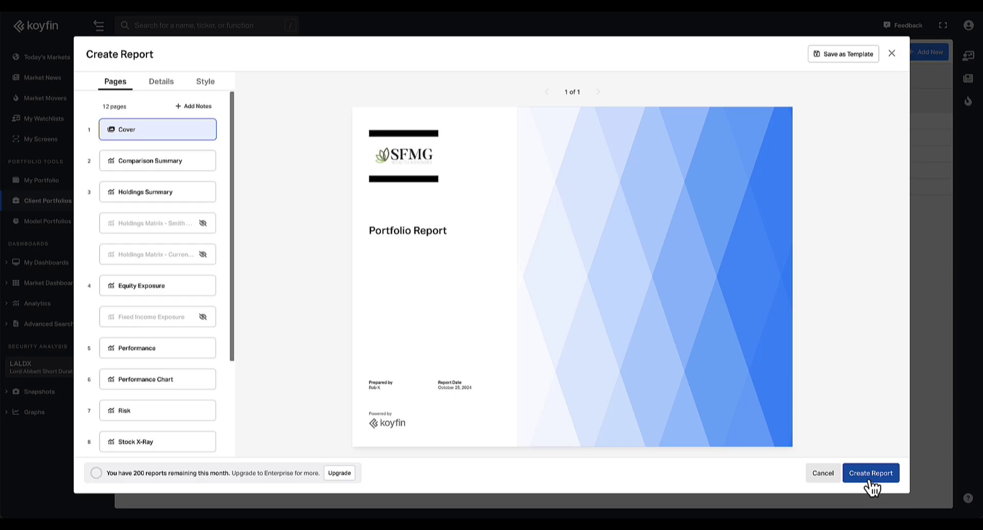
left_click(826, 477)
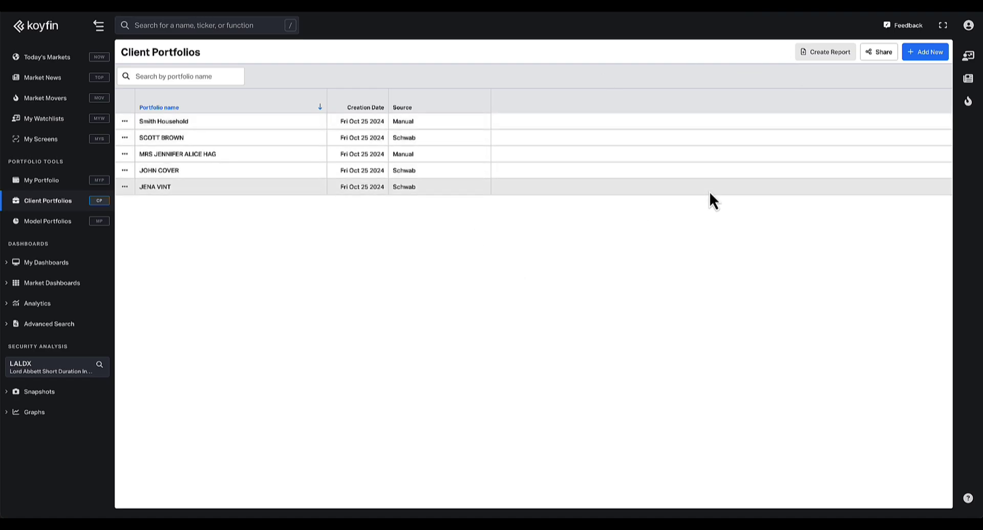
Start a blank report with the GROWTH model portfolio as primary
left_click(819, 53)
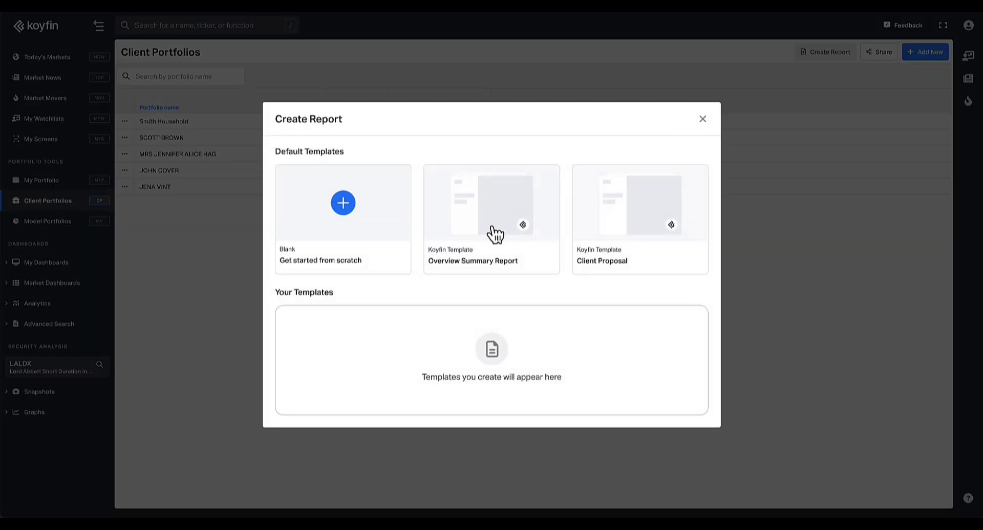
left_click(384, 214)
left_click(415, 240)
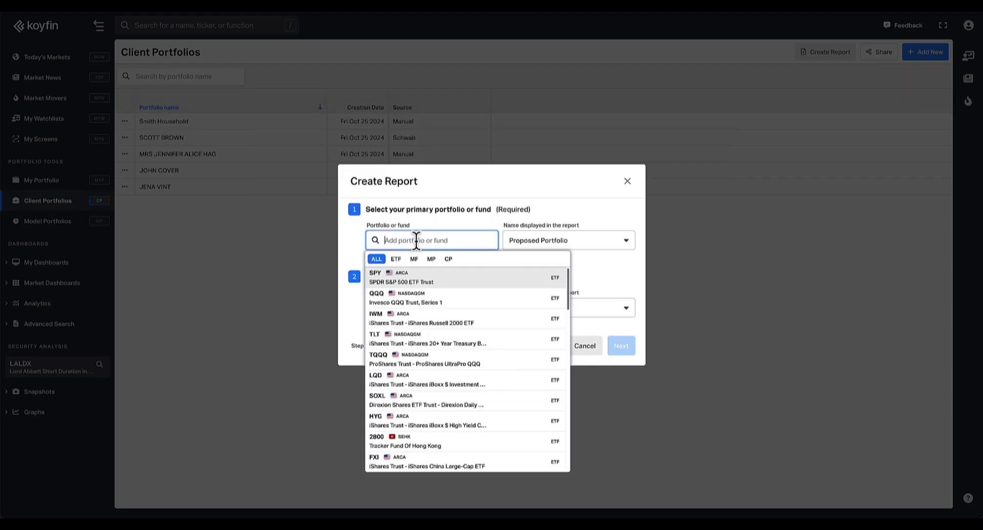
left_click(433, 259)
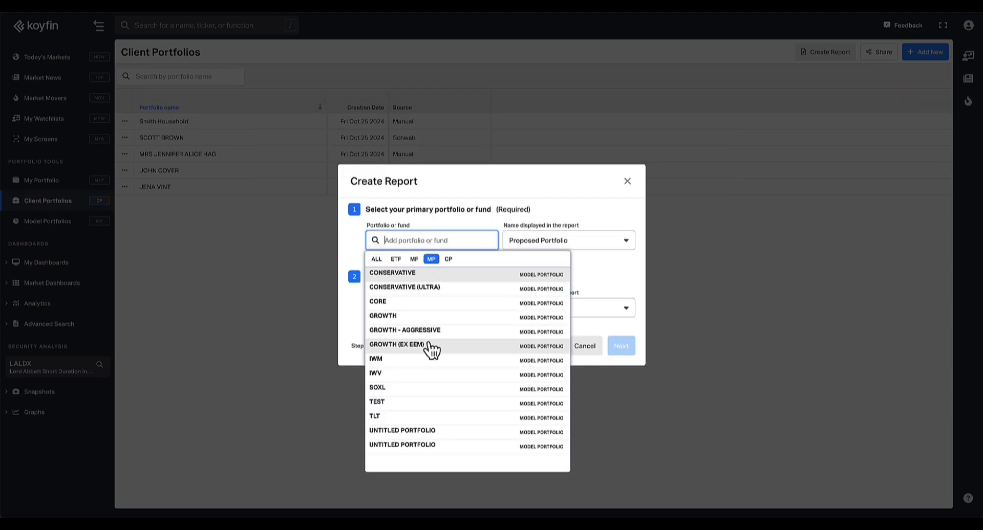
left_click(418, 319)
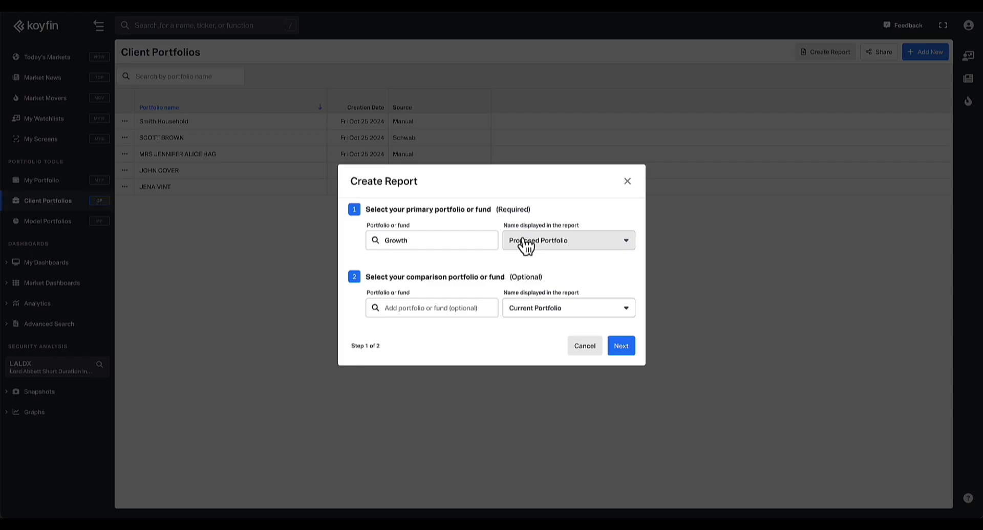
Add Smith Household as the comparison portfolio and proceed to the 15-page report builder
left_click(428, 307)
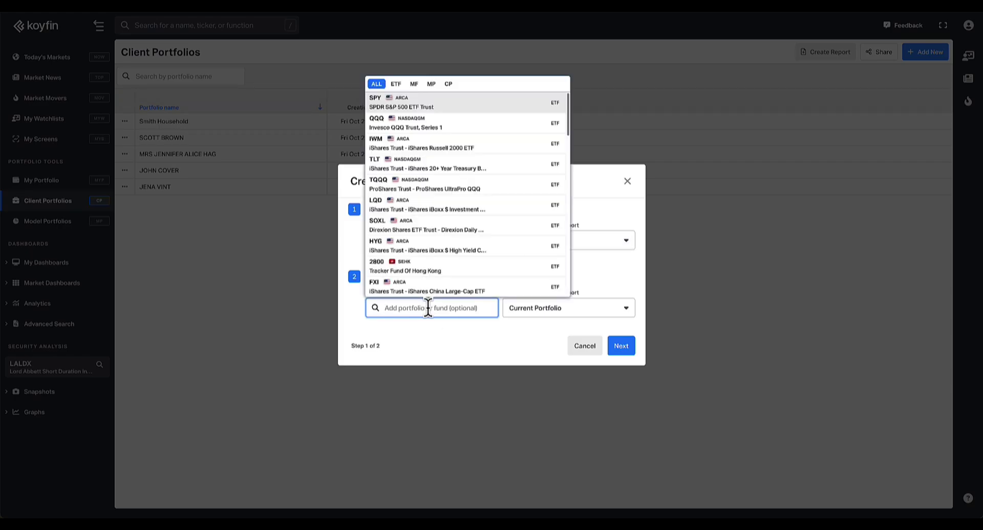
left_click(449, 84)
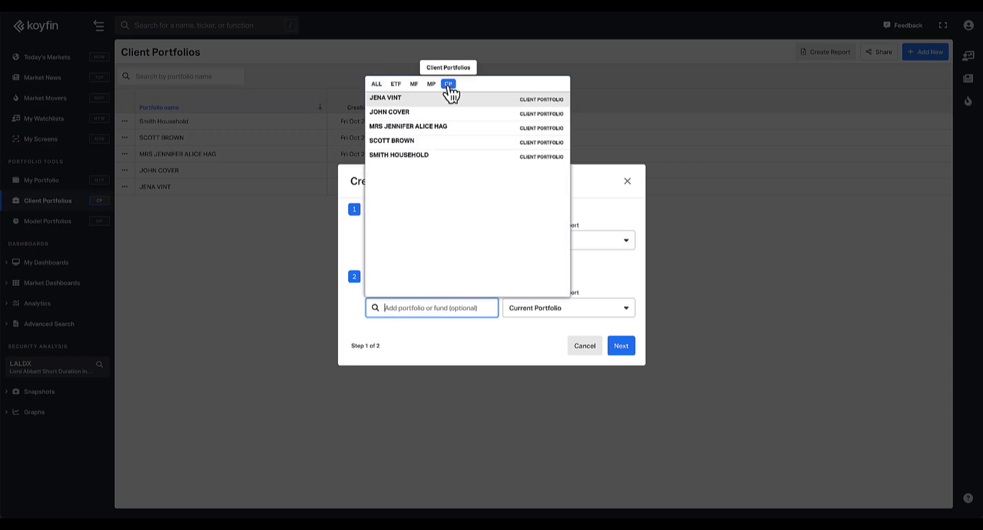
left_click(404, 158)
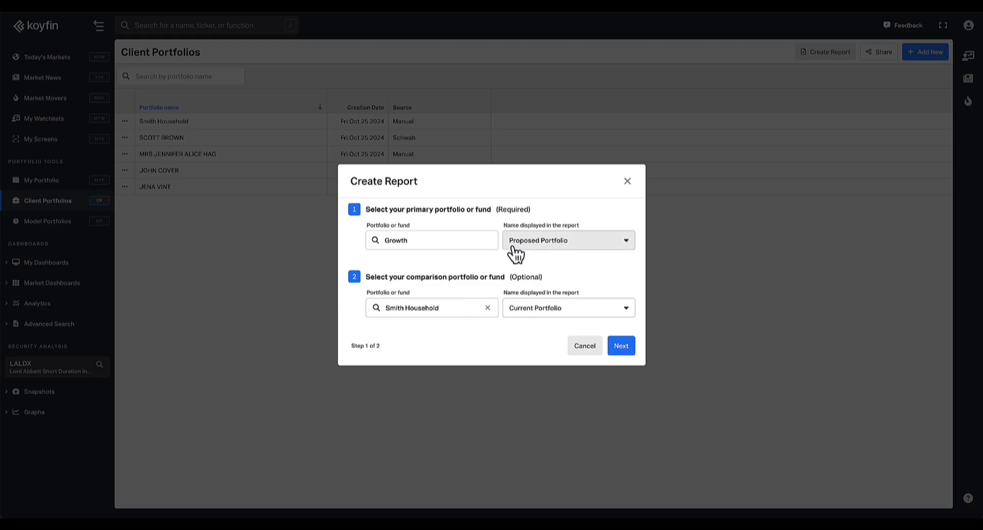
left_click(618, 344)
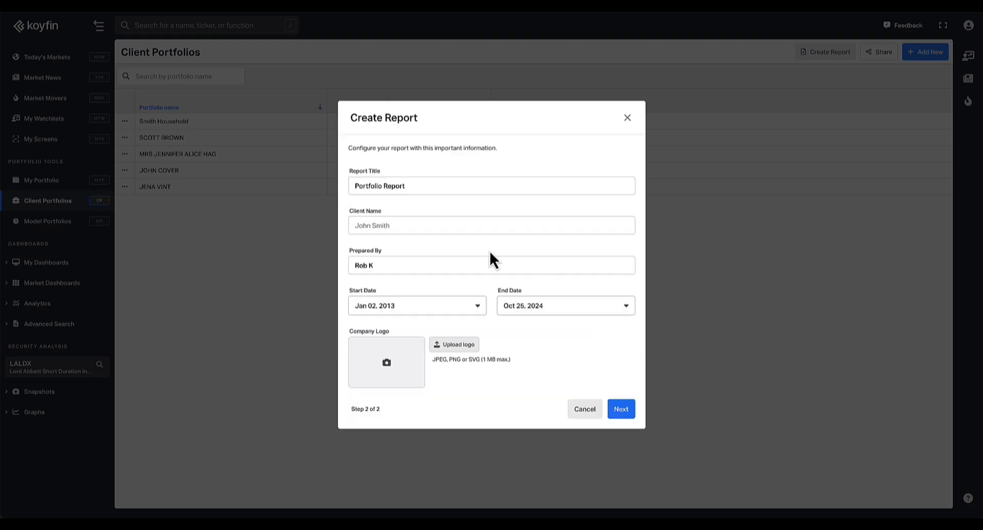
left_click(620, 410)
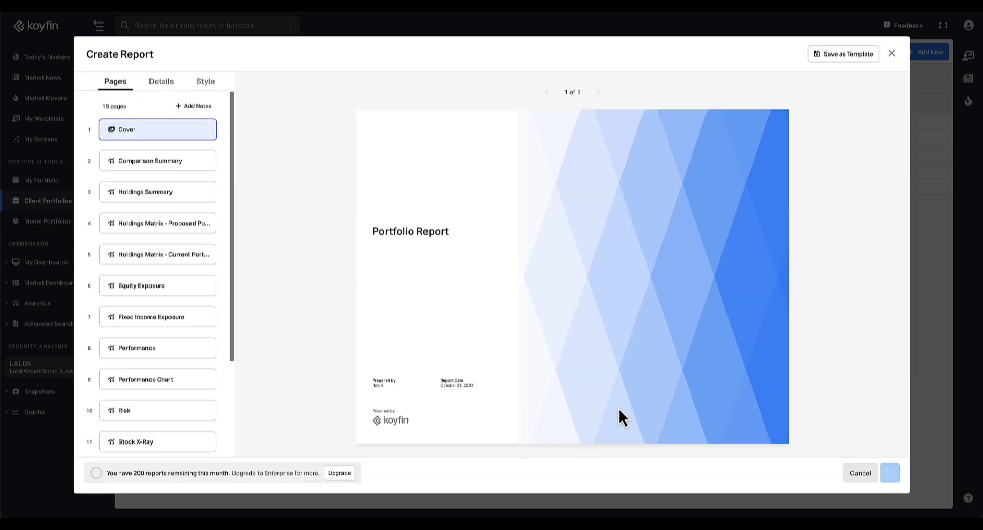
Preview the Comparison Summary, Holdings Summary, both Holdings Matrix pages and Equity Exposure
left_click(165, 164)
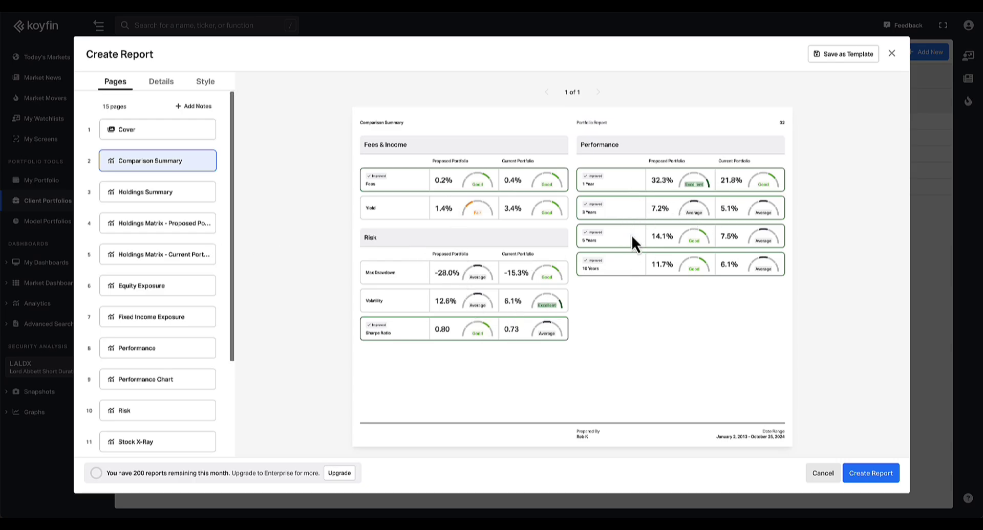
left_click(118, 193)
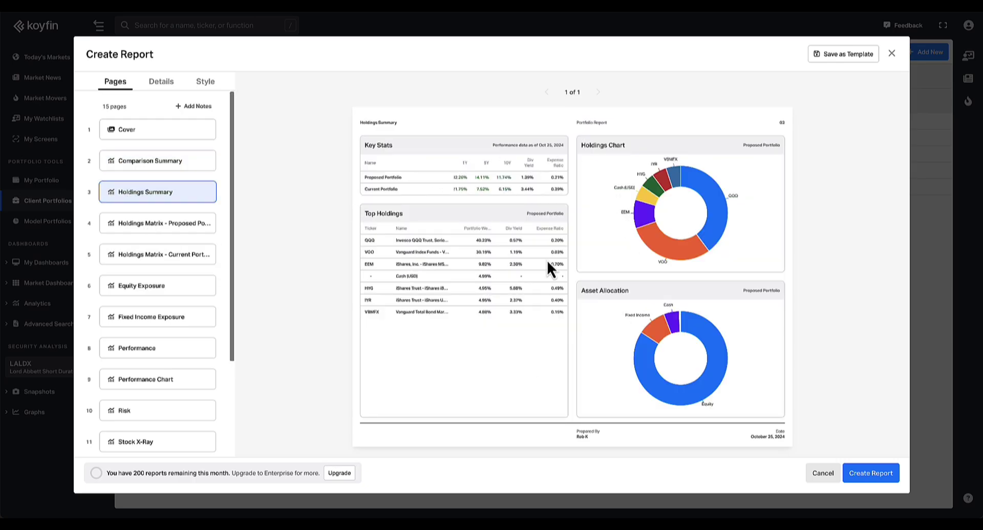
left_click(156, 226)
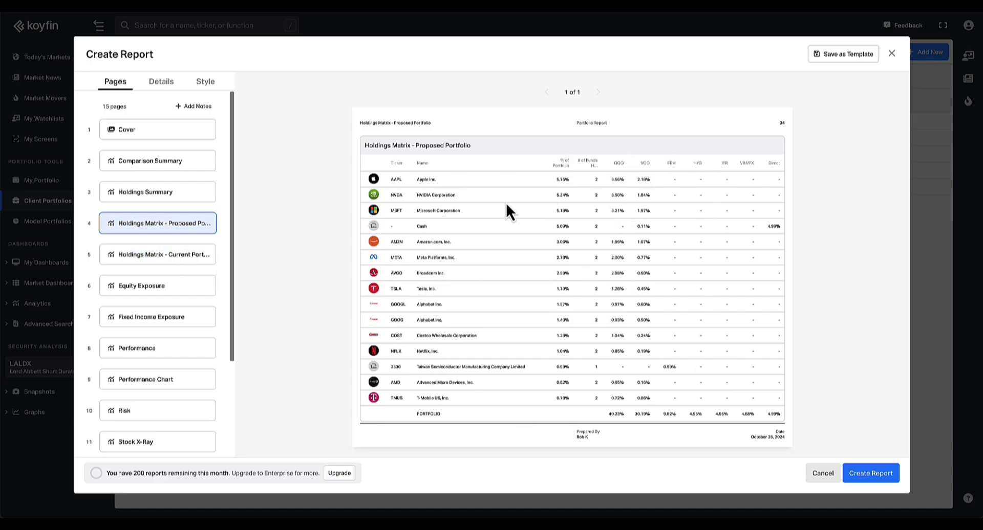
left_click(169, 255)
left_click(159, 286)
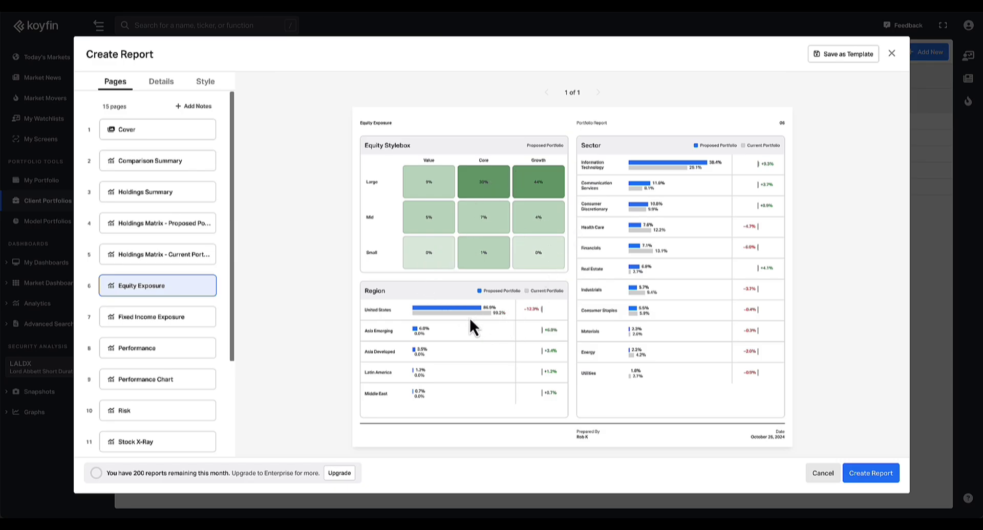
Preview the Fixed Income Exposure, Performance, Performance Chart, Risk, Stock X-Ray and Quantitative Metrics pages
scroll(174, 320, "down", 1)
left_click(156, 297)
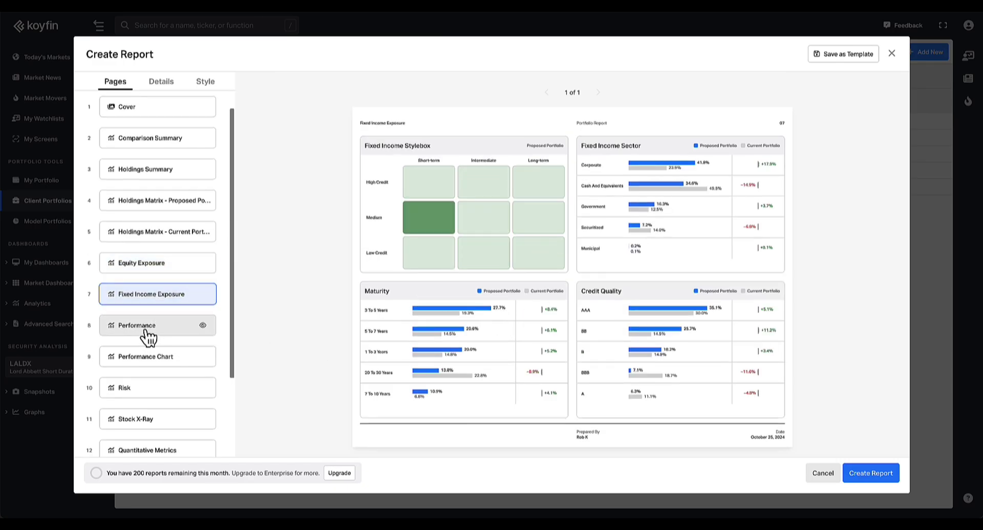
left_click(148, 336)
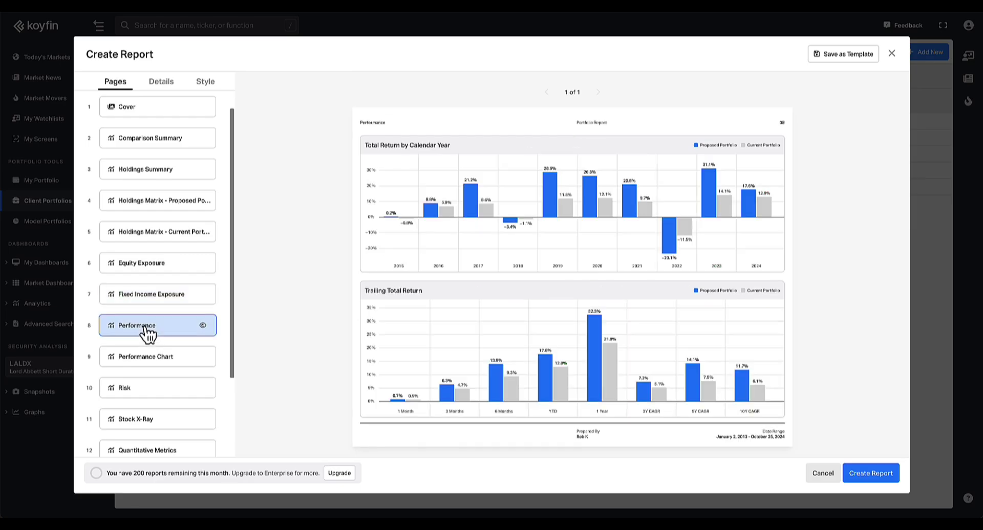
left_click(143, 359)
scroll(139, 347, "down", 3)
left_click(154, 303)
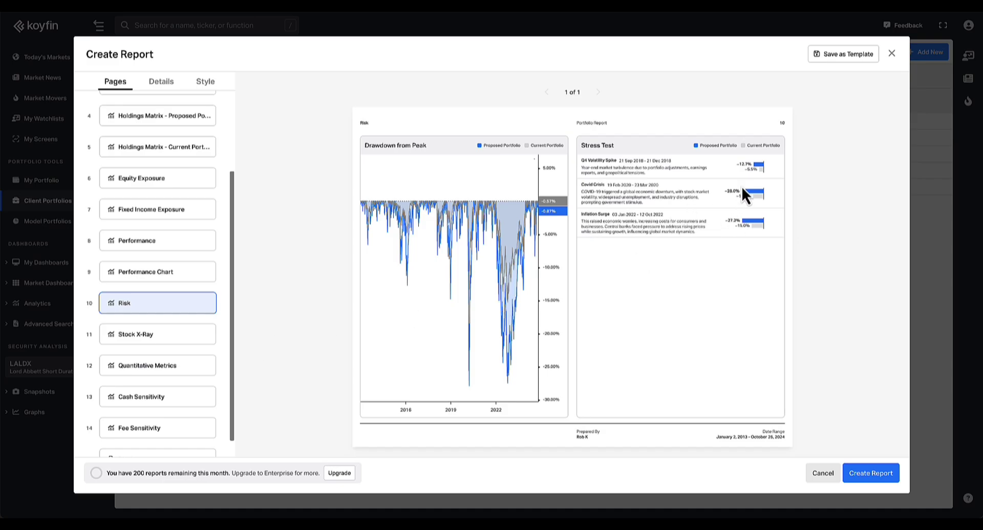
left_click(141, 338)
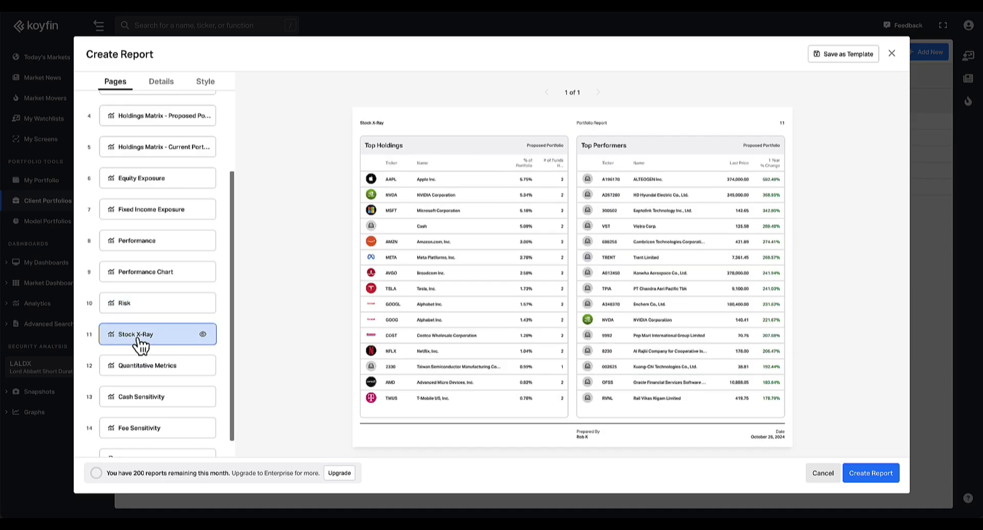
left_click(138, 369)
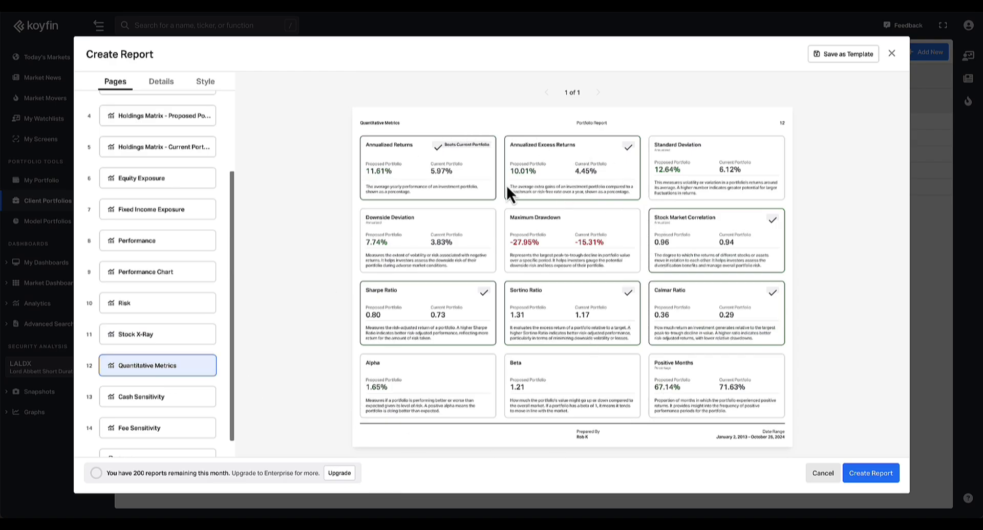
Preview the Cash Sensitivity, Fee Sensitivity and Disclosures pages, then create the comparison report
scroll(171, 384, "down", 1)
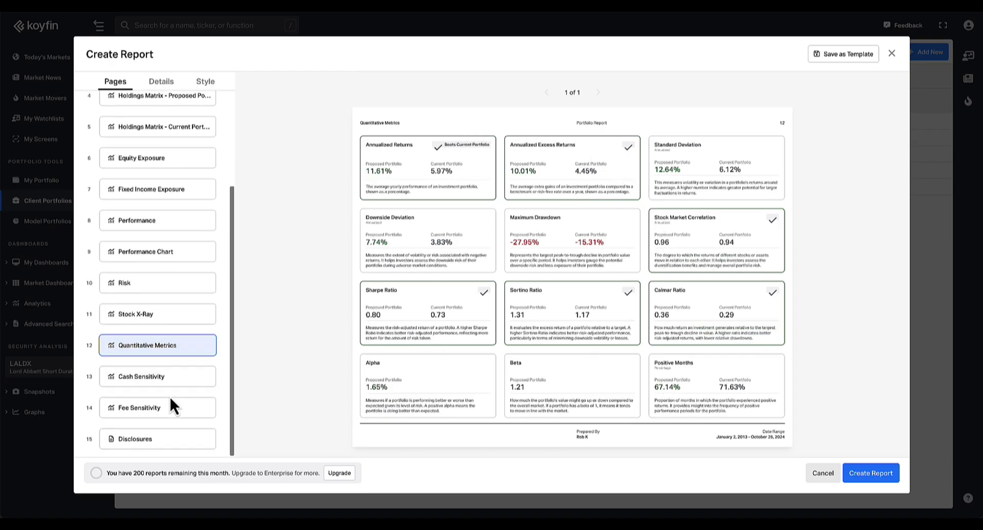
left_click(156, 380)
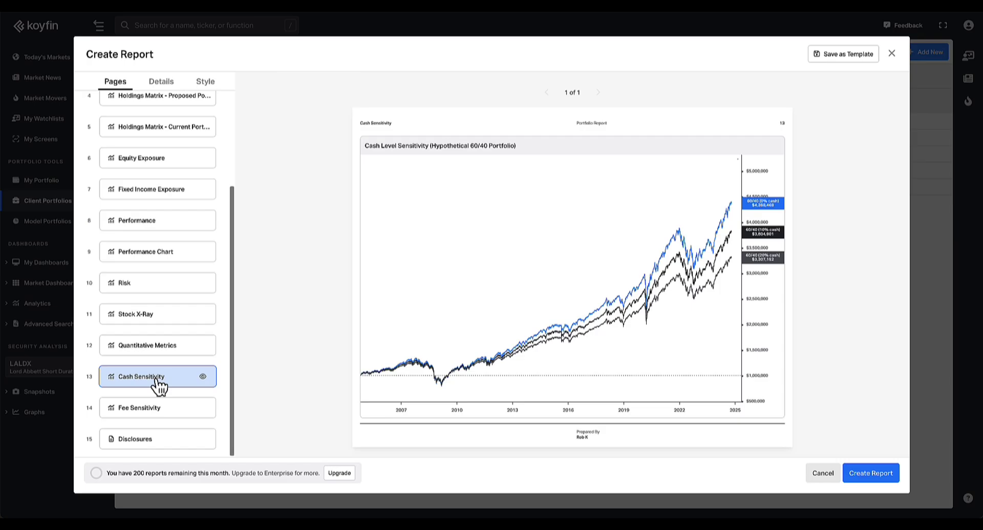
left_click(149, 407)
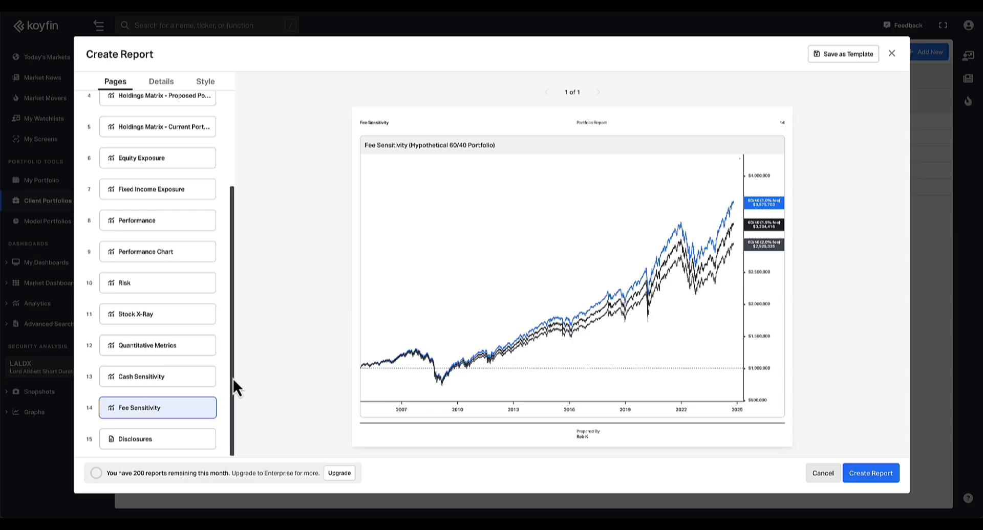
left_click(159, 444)
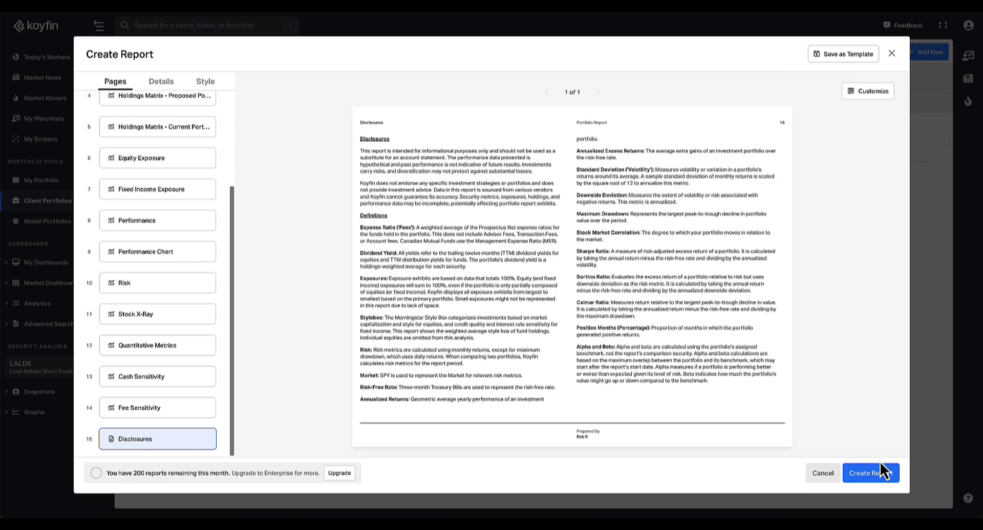
left_click(823, 474)
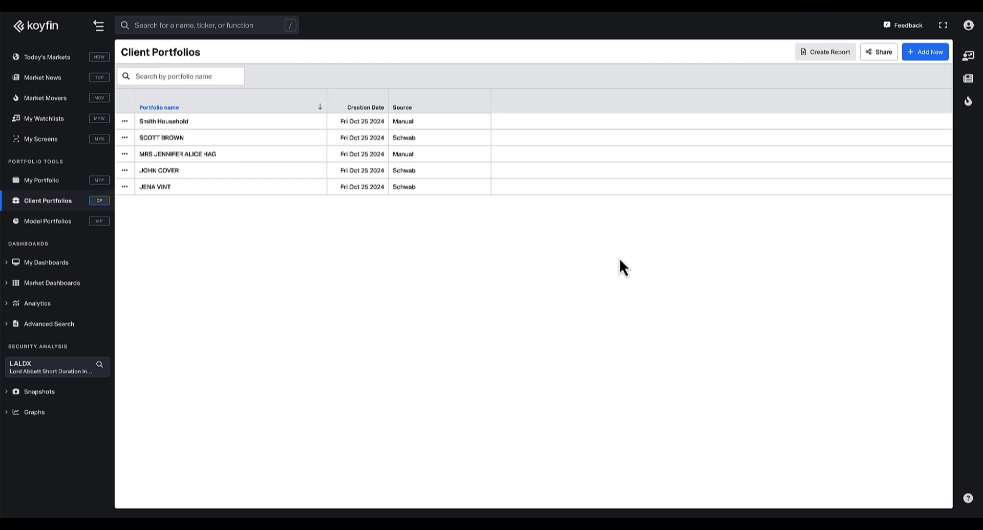